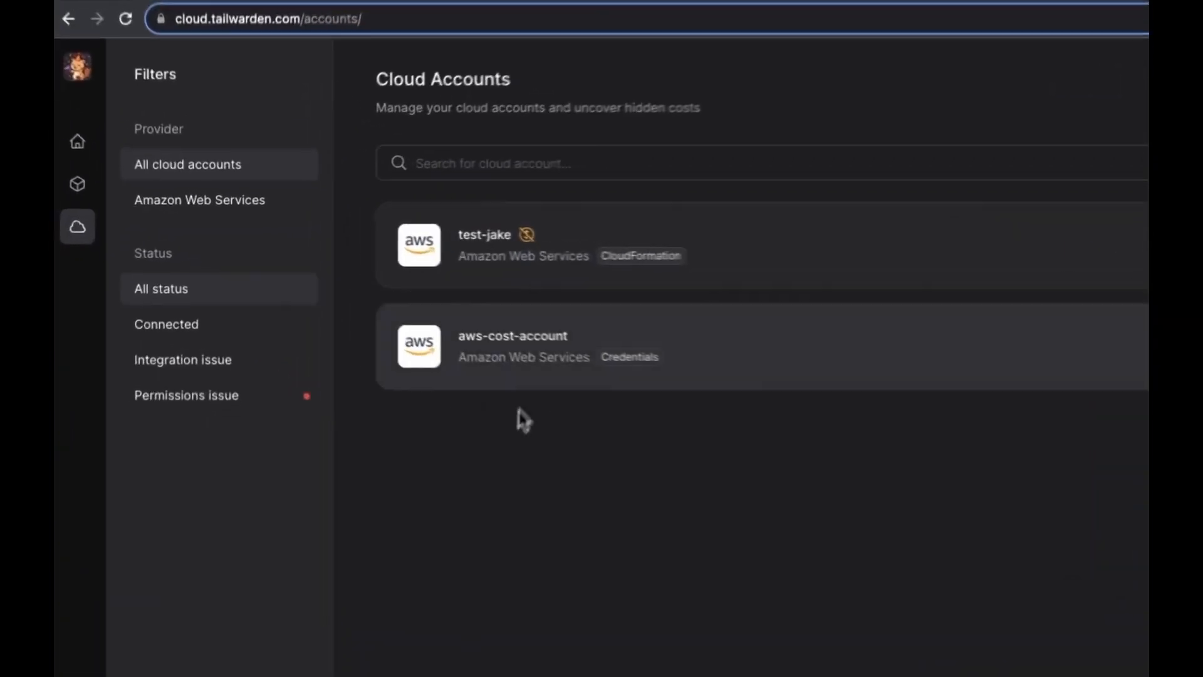
Step: Open the cost insights of the CloudFormation-connected AWS account and start enabling them
{"action": "mouse_move", "coordinate": [391, 234]}
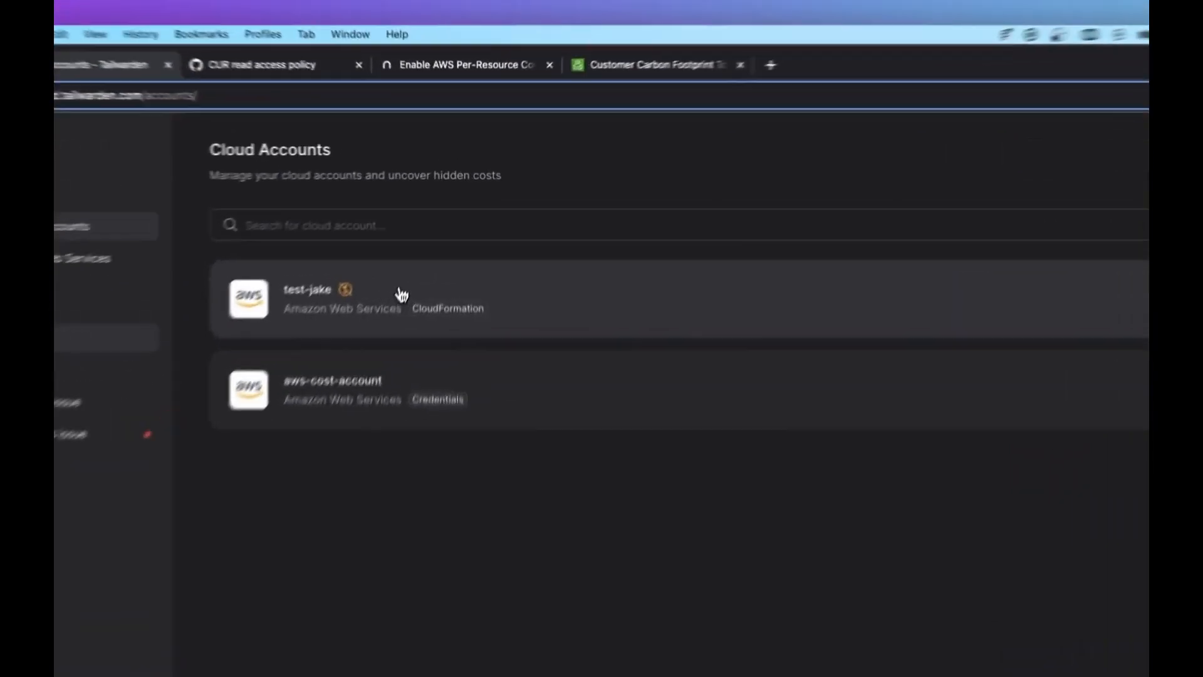
{"action": "left_click", "coordinate": [426, 237]}
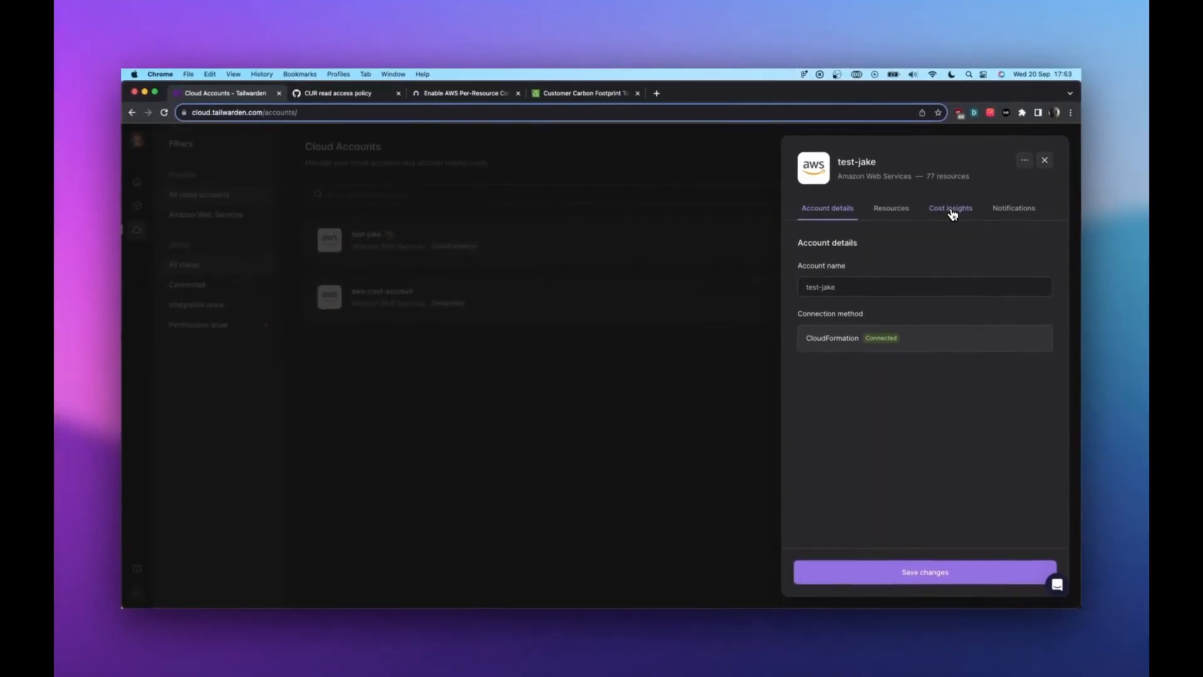
{"action": "left_click", "coordinate": [950, 210]}
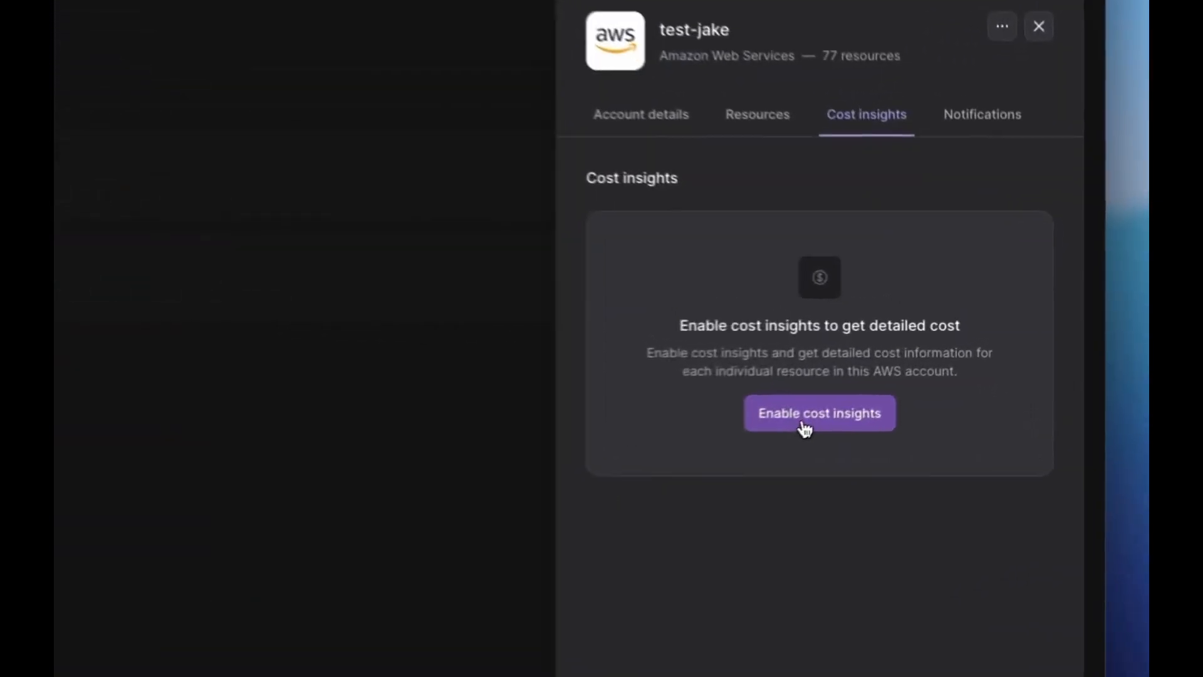
{"action": "left_click", "coordinate": [917, 371]}
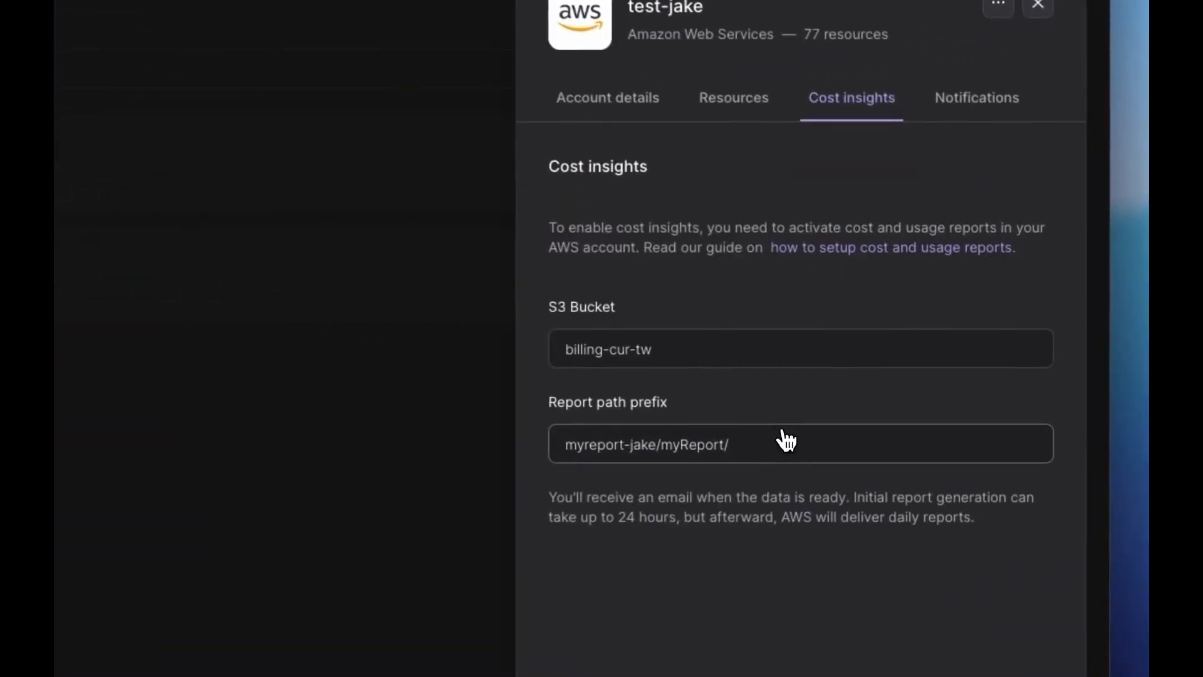
Step: Open the guide on setting up cost and usage reports, look through Part 1 and expand Part 2
{"action": "left_click", "coordinate": [844, 248]}
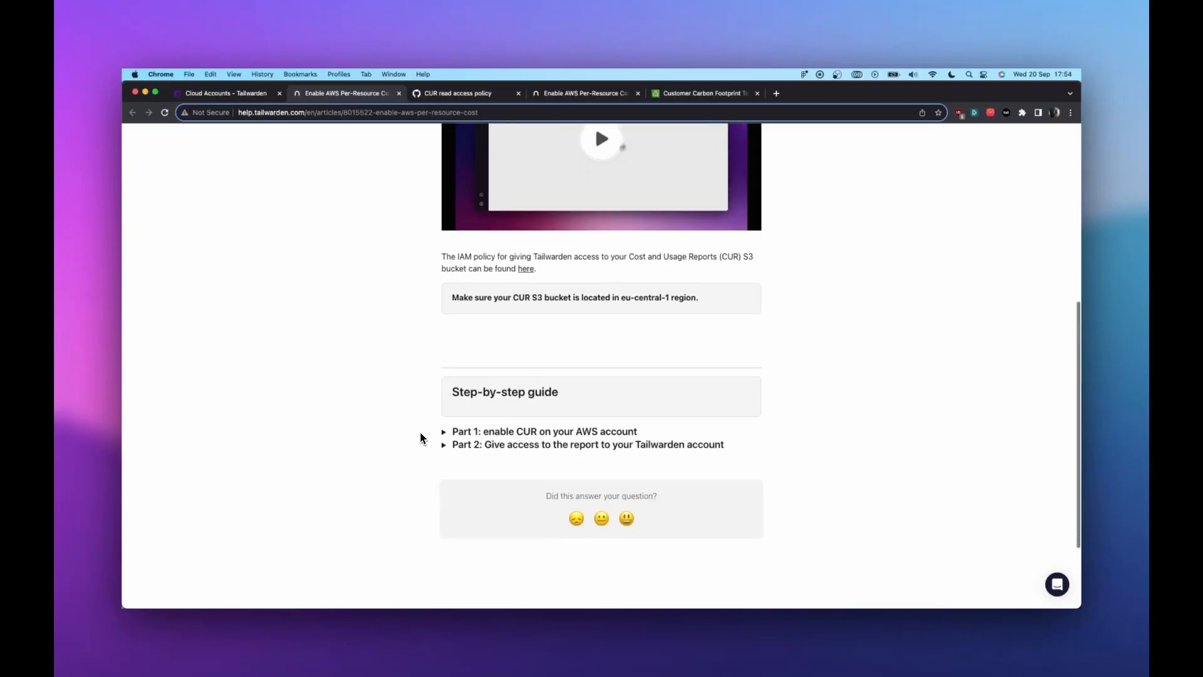
{"action": "scroll", "coordinate": [421, 437], "scroll_direction": "down", "scroll_amount": 3}
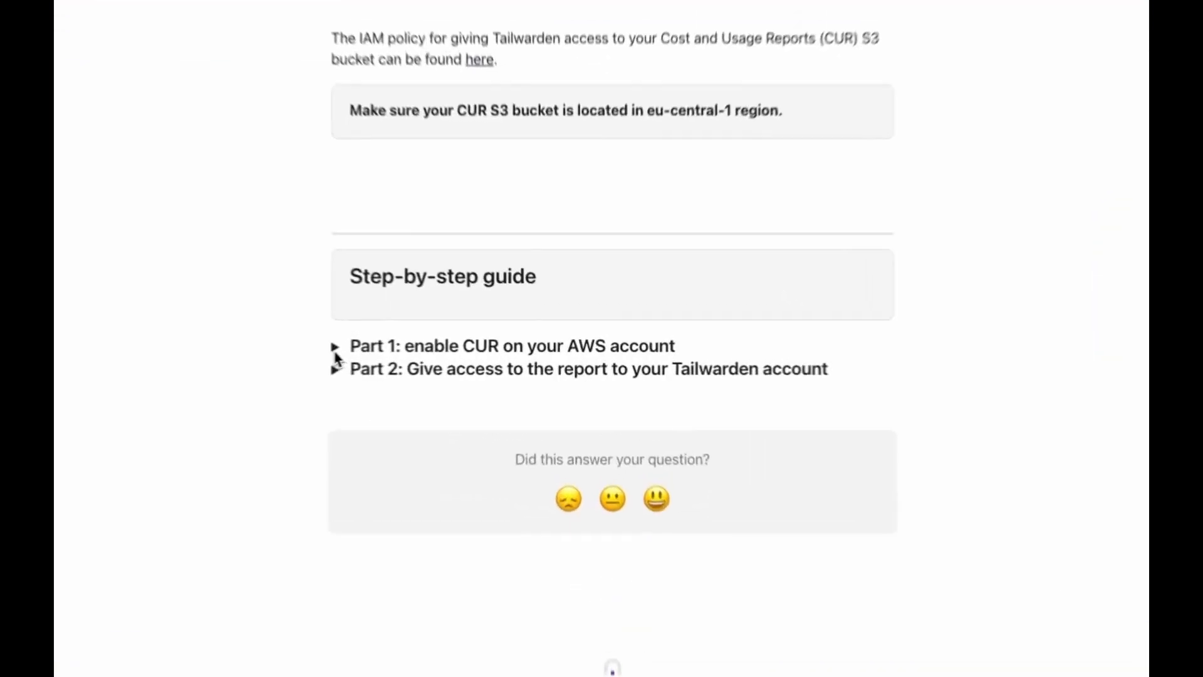
{"action": "left_click", "coordinate": [444, 350]}
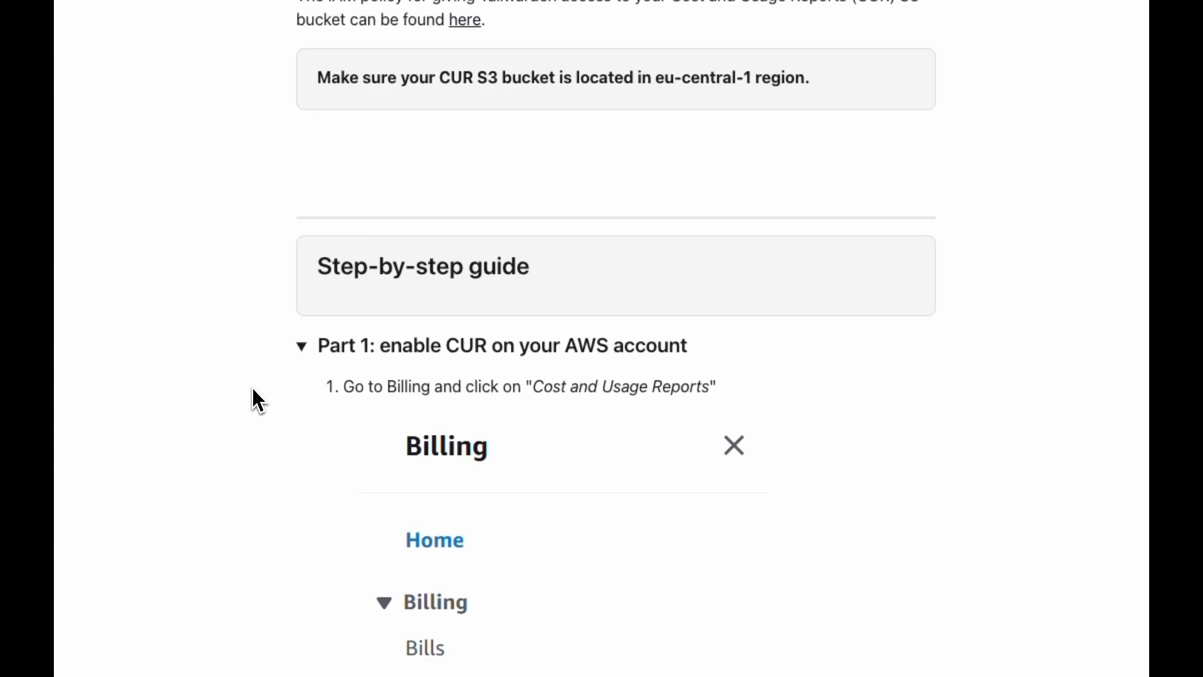
{"action": "scroll", "coordinate": [252, 389], "scroll_direction": "down", "scroll_amount": 3}
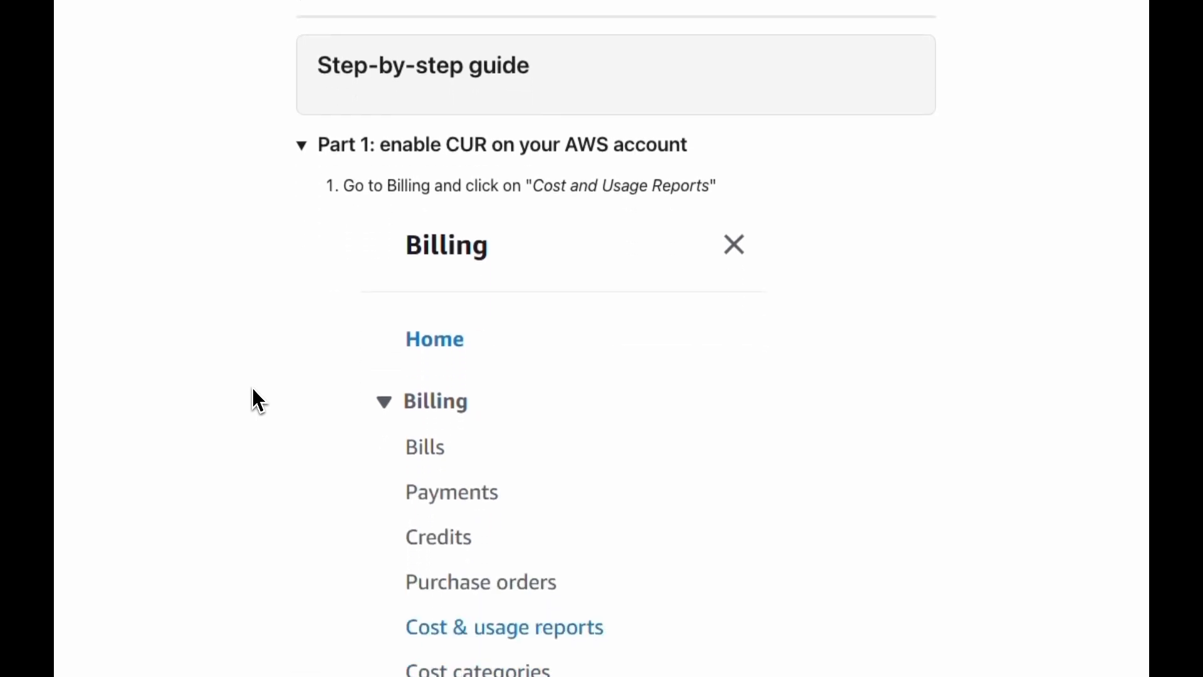
{"action": "left_click", "coordinate": [304, 144]}
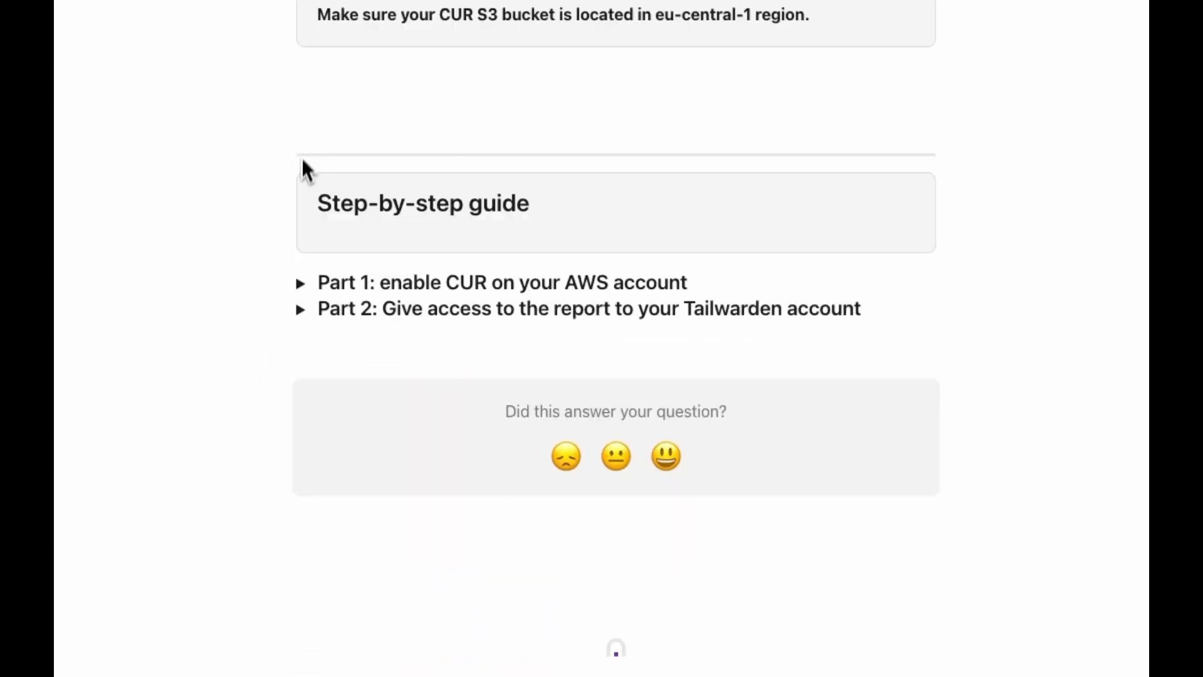
{"action": "left_click", "coordinate": [300, 309]}
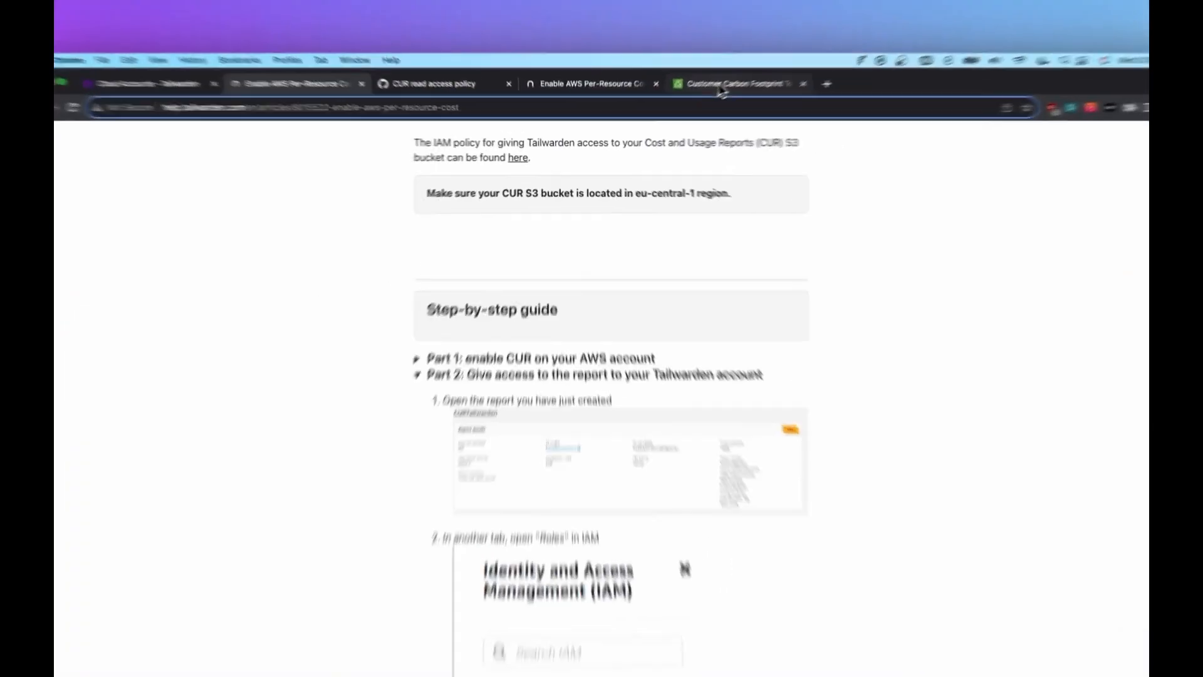
Step: Switch to the AWS Billing console and open myReport from Cost and Usage Reports for editing
{"action": "left_click", "coordinate": [720, 87]}
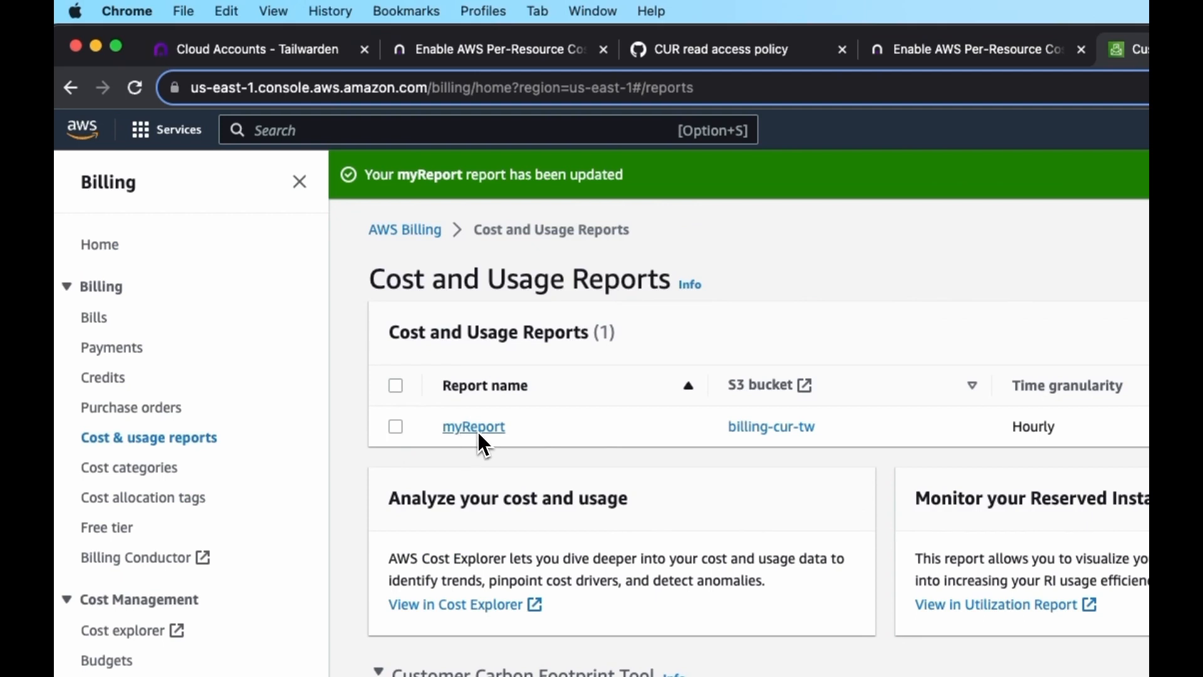
{"action": "left_click", "coordinate": [396, 427]}
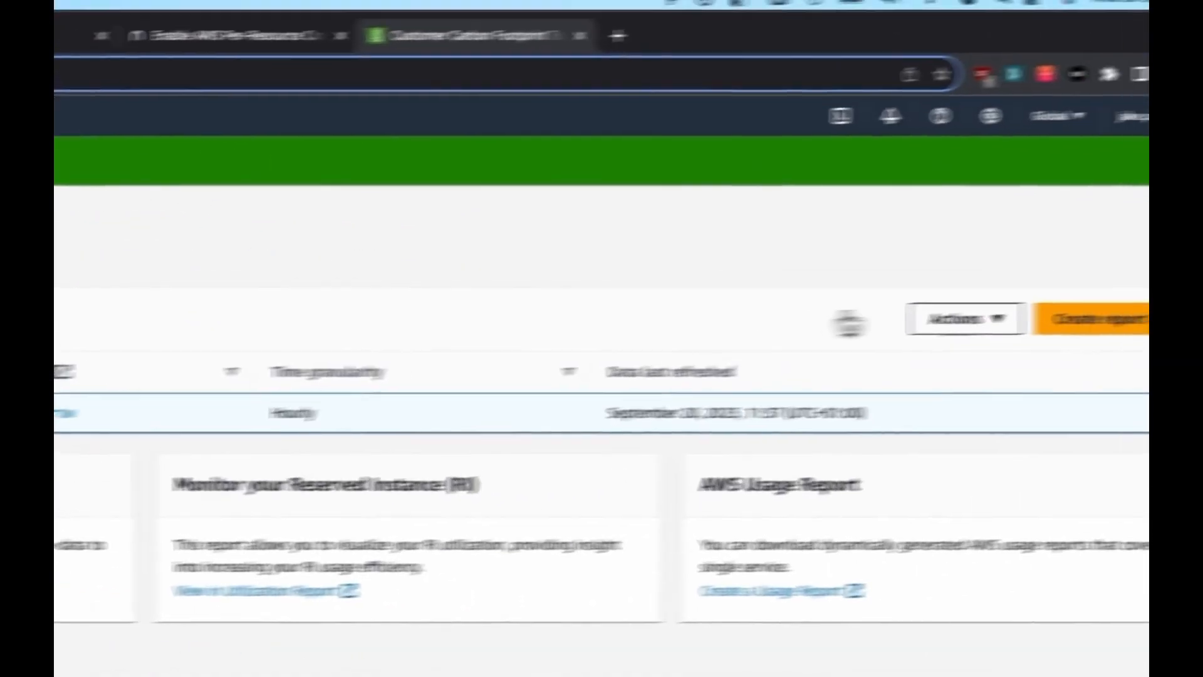
{"action": "left_click", "coordinate": [962, 317]}
{"action": "left_click", "coordinate": [821, 360]}
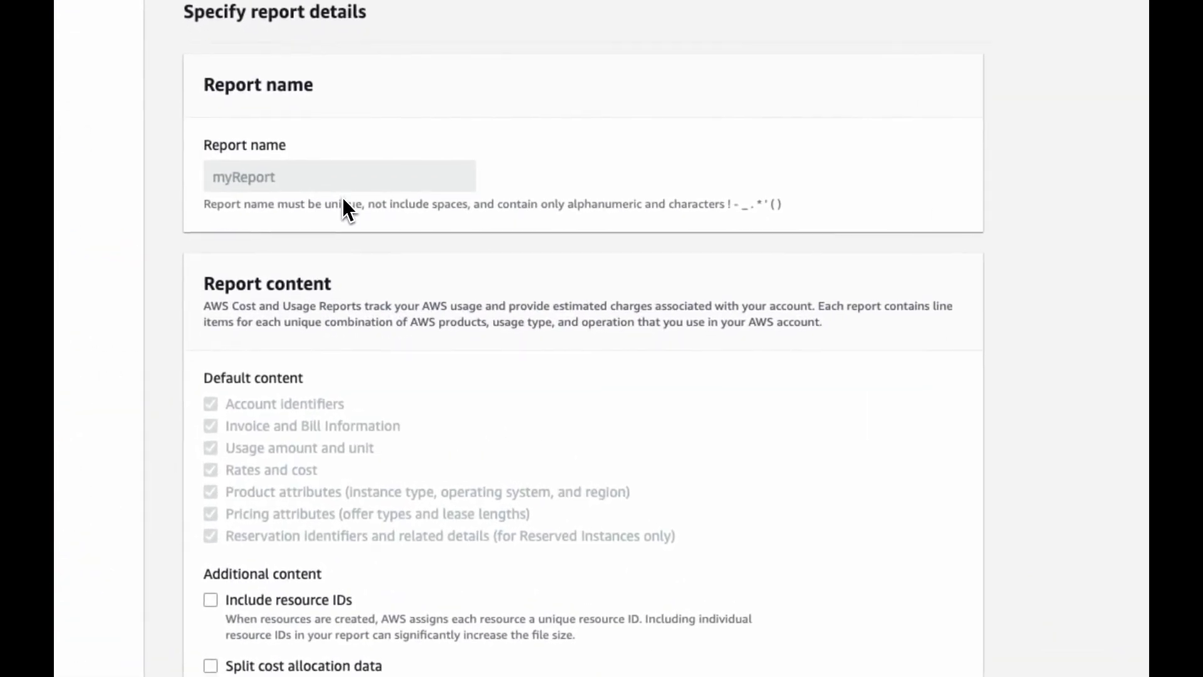
Step: Review myReport's content, S3 bucket, path prefix, granularity and versioning settings, and save the report
{"action": "scroll", "coordinate": [342, 199], "scroll_direction": "down", "scroll_amount": 10}
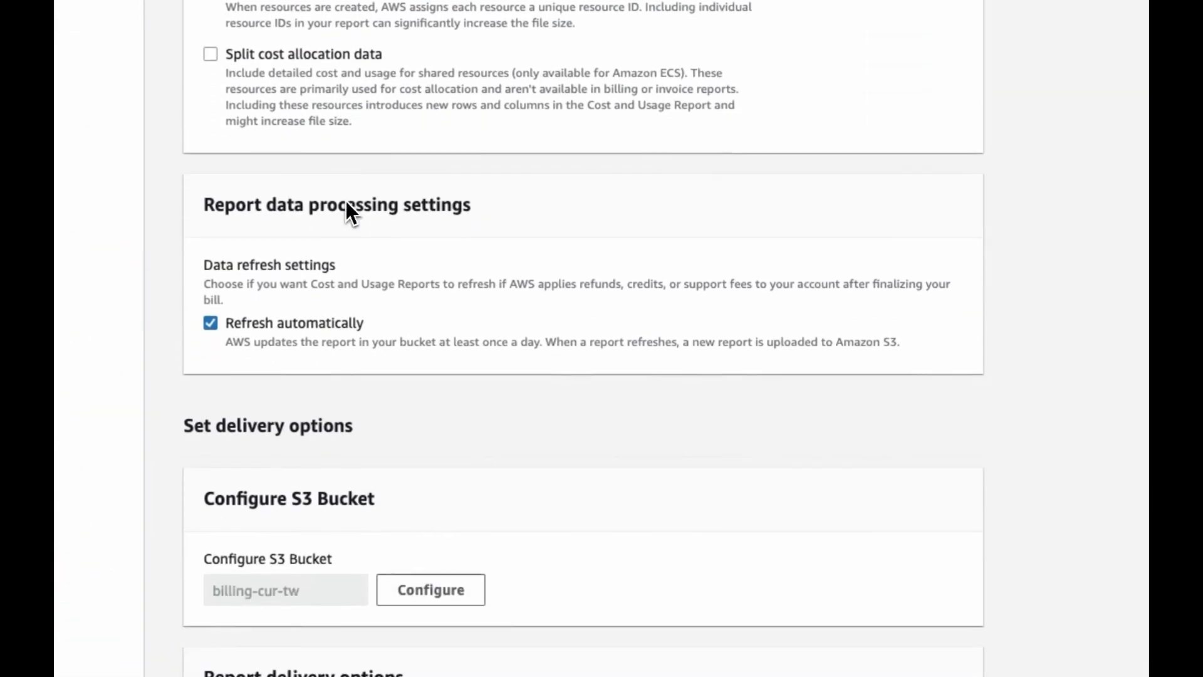
{"action": "scroll", "coordinate": [347, 201], "scroll_direction": "down", "scroll_amount": 3}
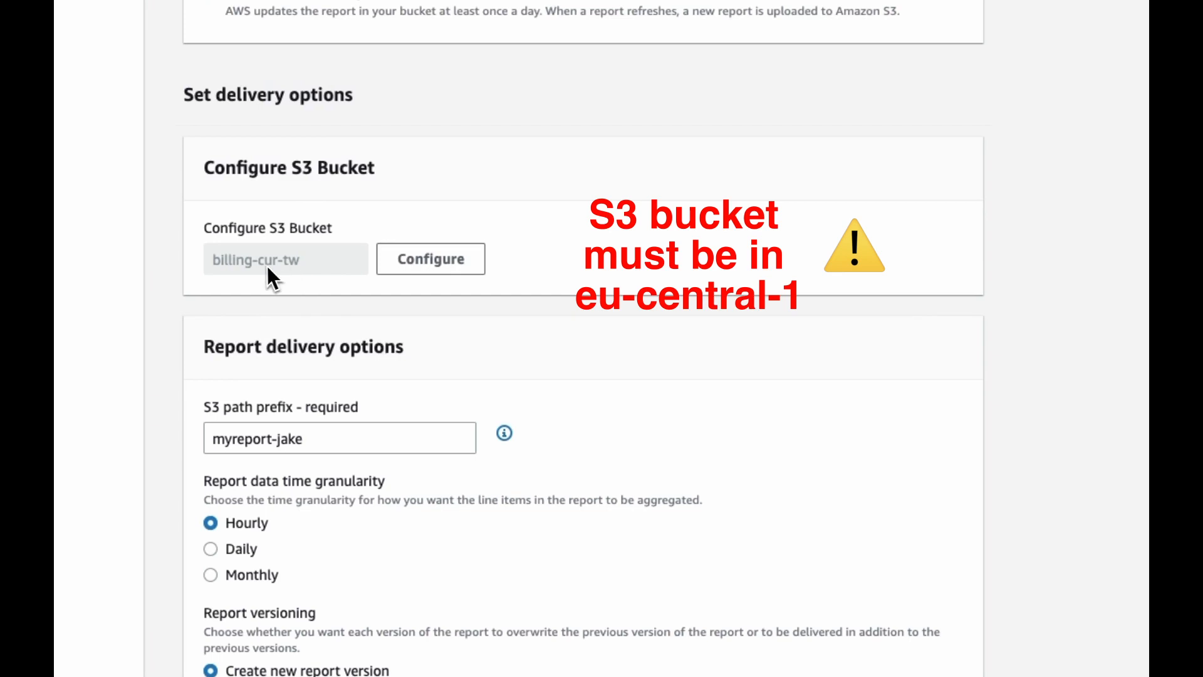
{"action": "scroll", "coordinate": [290, 285], "scroll_direction": "down", "scroll_amount": 1}
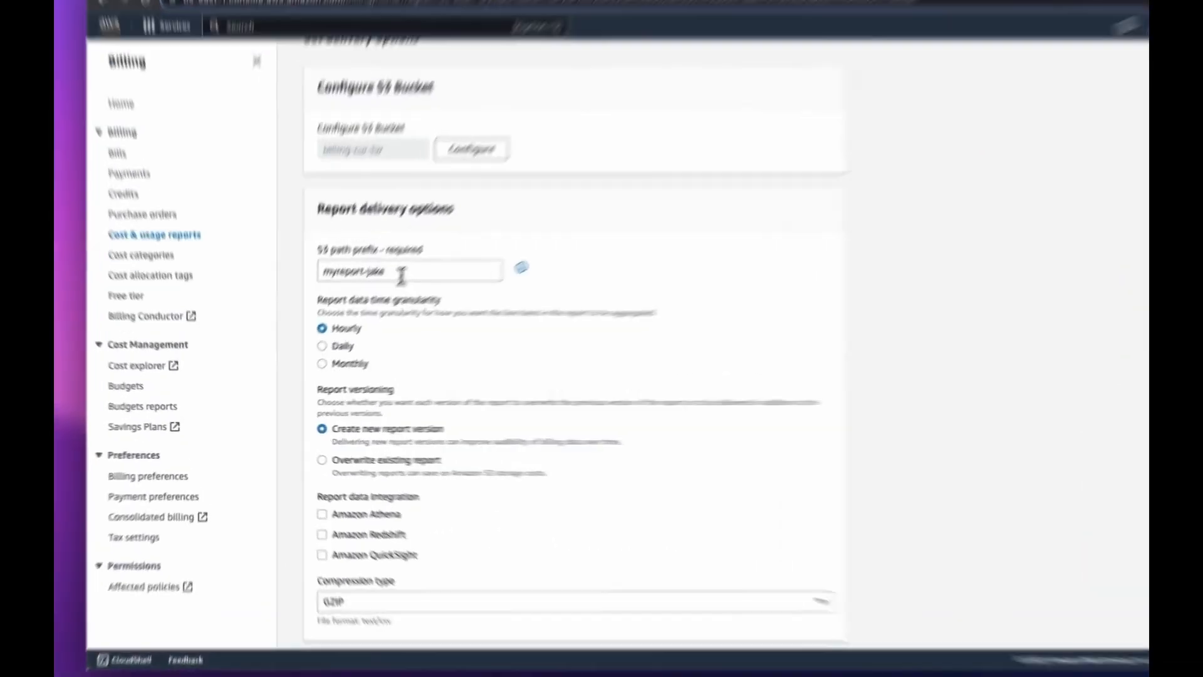
{"action": "left_click_drag", "start_coordinate": [351, 315], "coordinate": [292, 312]}
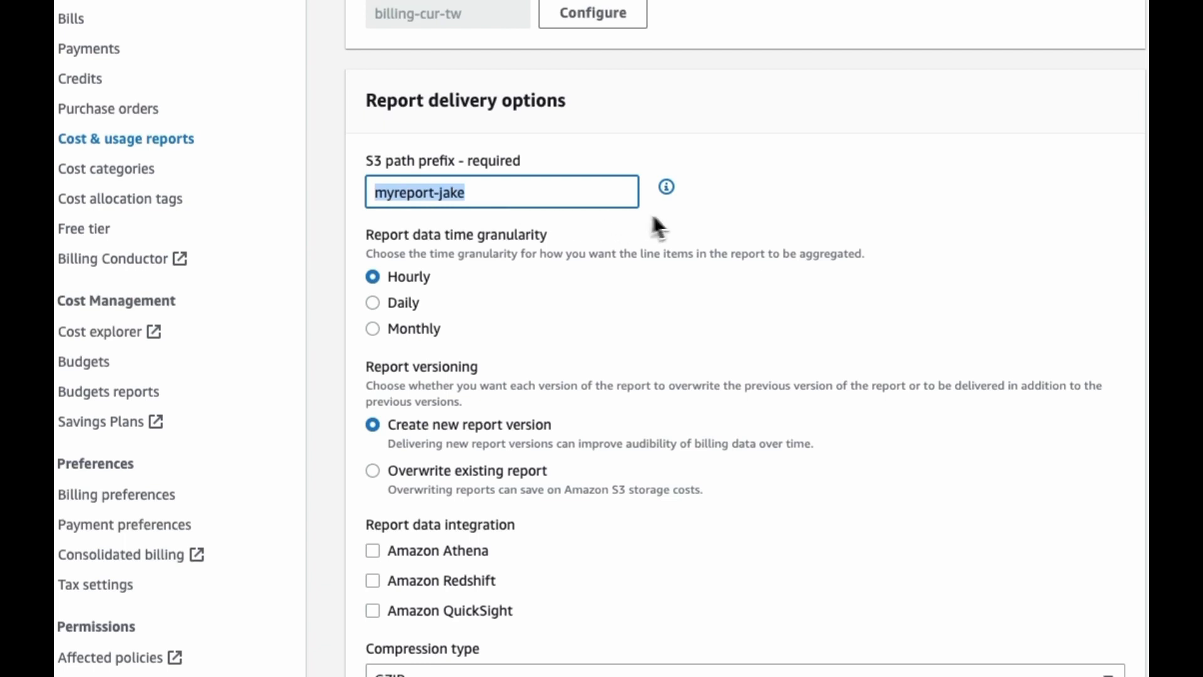
{"action": "left_click", "coordinate": [740, 213]}
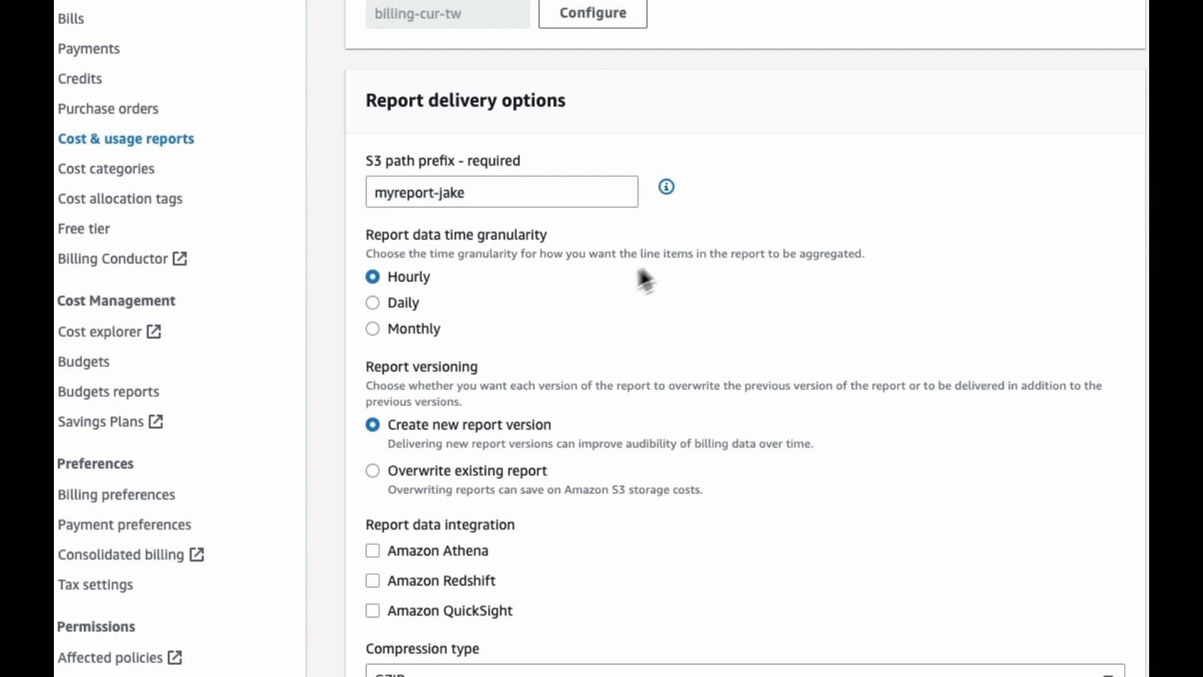
{"action": "scroll", "coordinate": [494, 295], "scroll_direction": "down", "scroll_amount": 1}
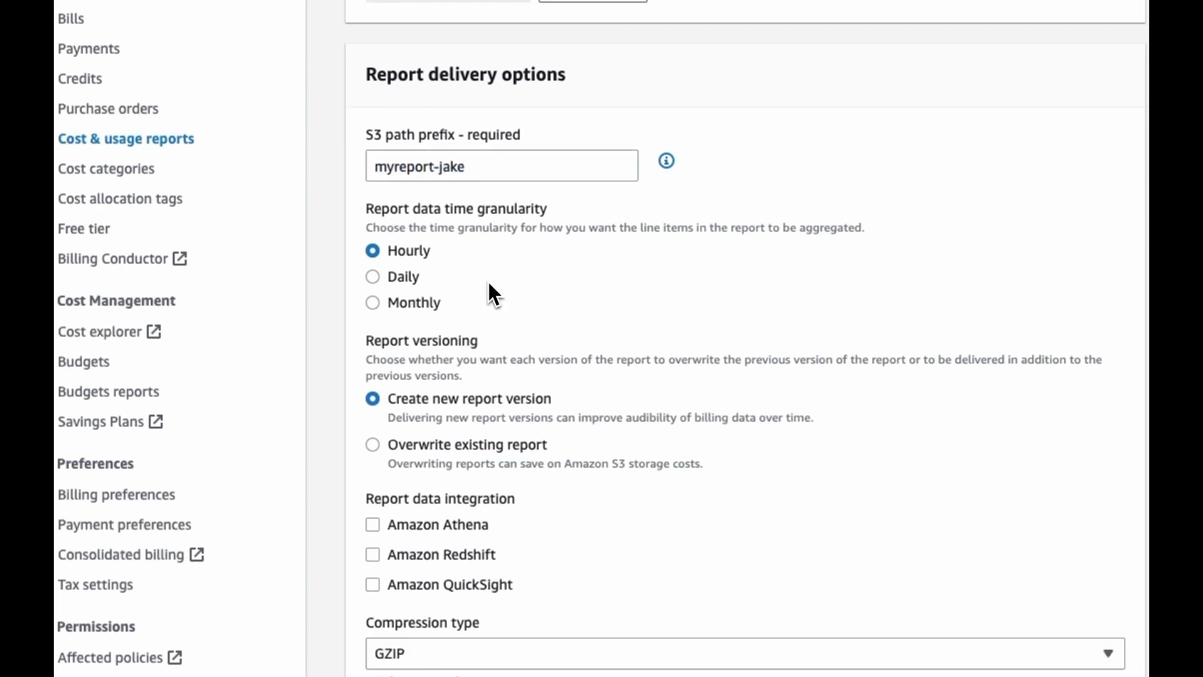
{"action": "scroll", "coordinate": [489, 285], "scroll_direction": "down", "scroll_amount": 1}
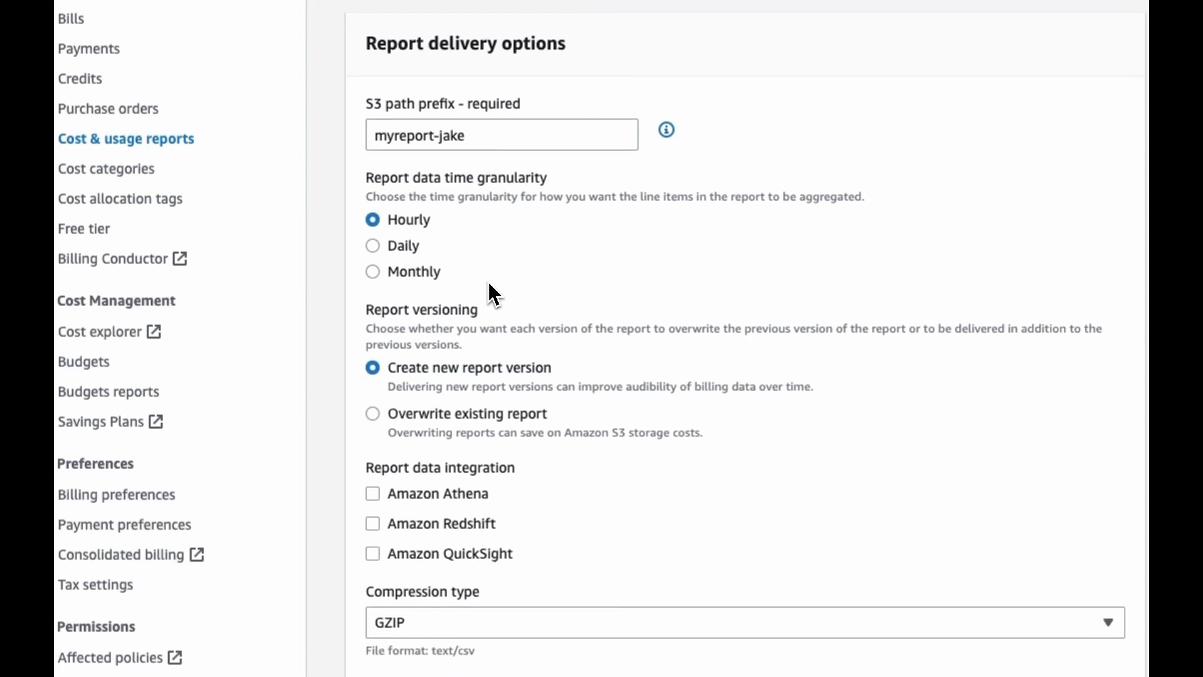
{"action": "scroll", "coordinate": [490, 280], "scroll_direction": "down", "scroll_amount": 1}
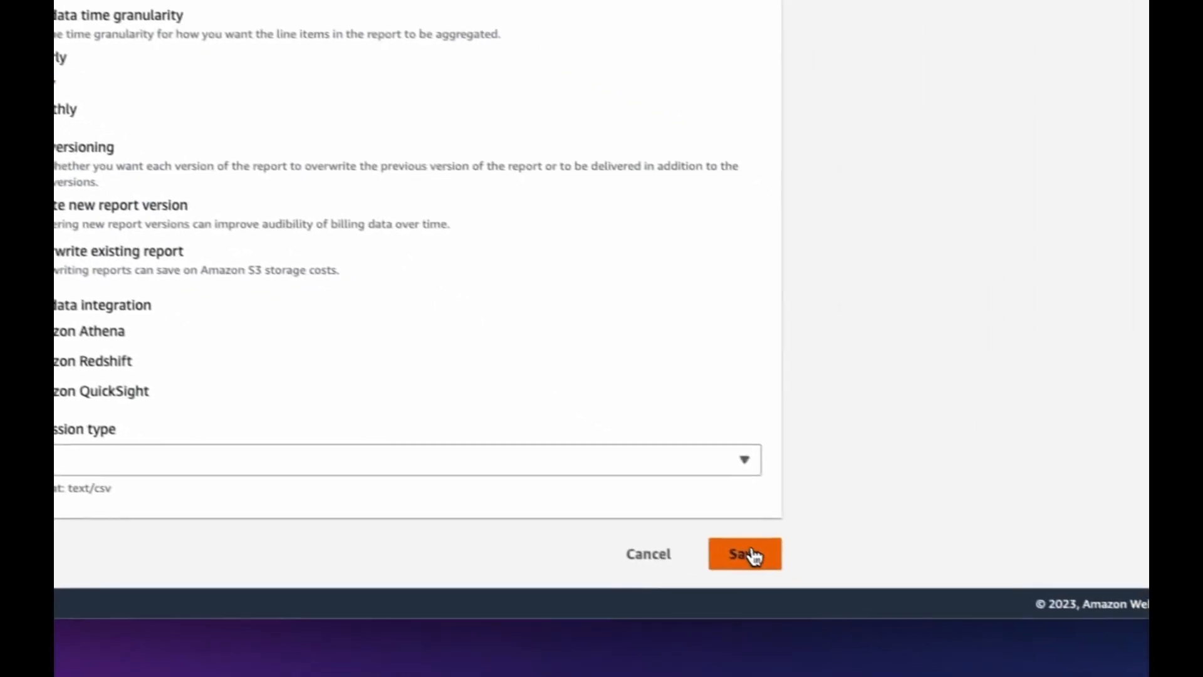
{"action": "left_click", "coordinate": [958, 642]}
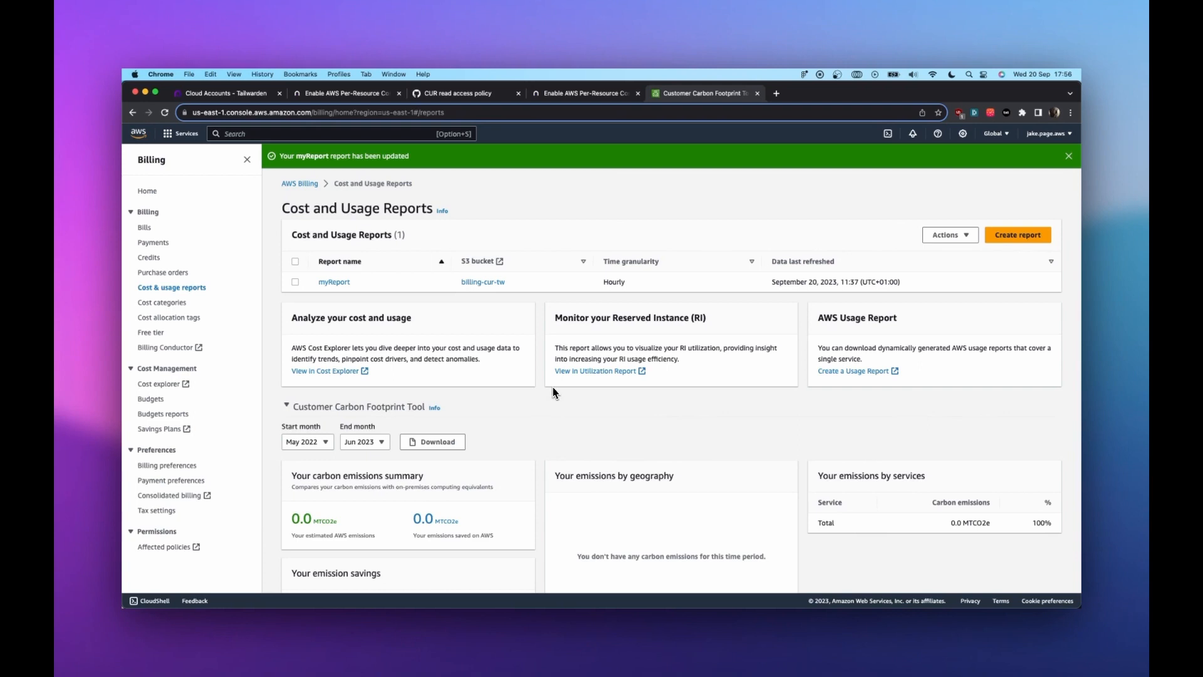
Step: Return to the Tailwarden guide and read the Part 2 instructions on giving Tailwarden access to the report
{"action": "key", "text": "ctrl+shift+Tab"}
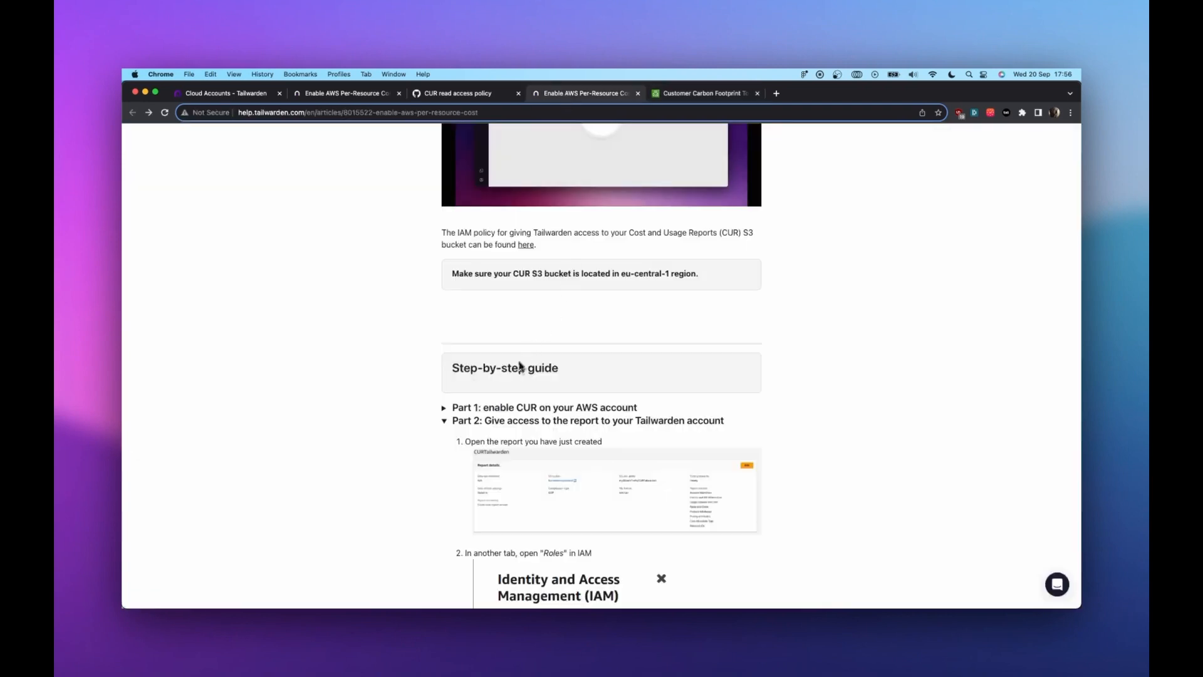
{"action": "scroll", "coordinate": [428, 426], "scroll_direction": "down", "scroll_amount": 5}
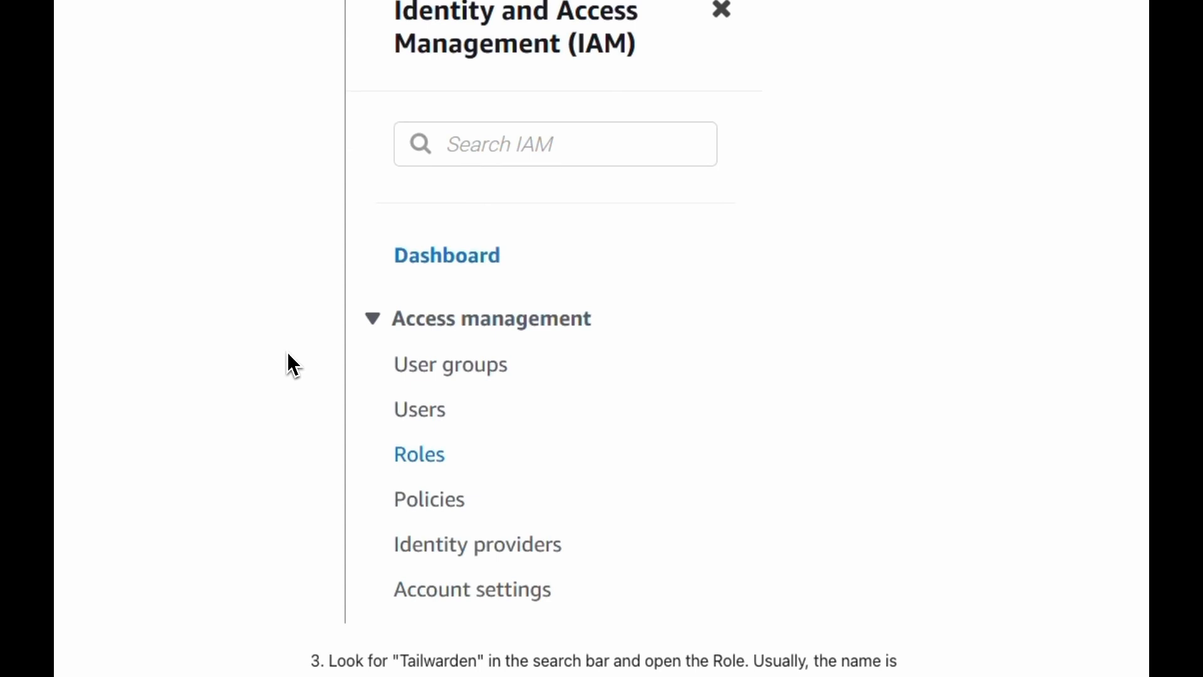
{"action": "scroll", "coordinate": [289, 357], "scroll_direction": "down", "scroll_amount": 3}
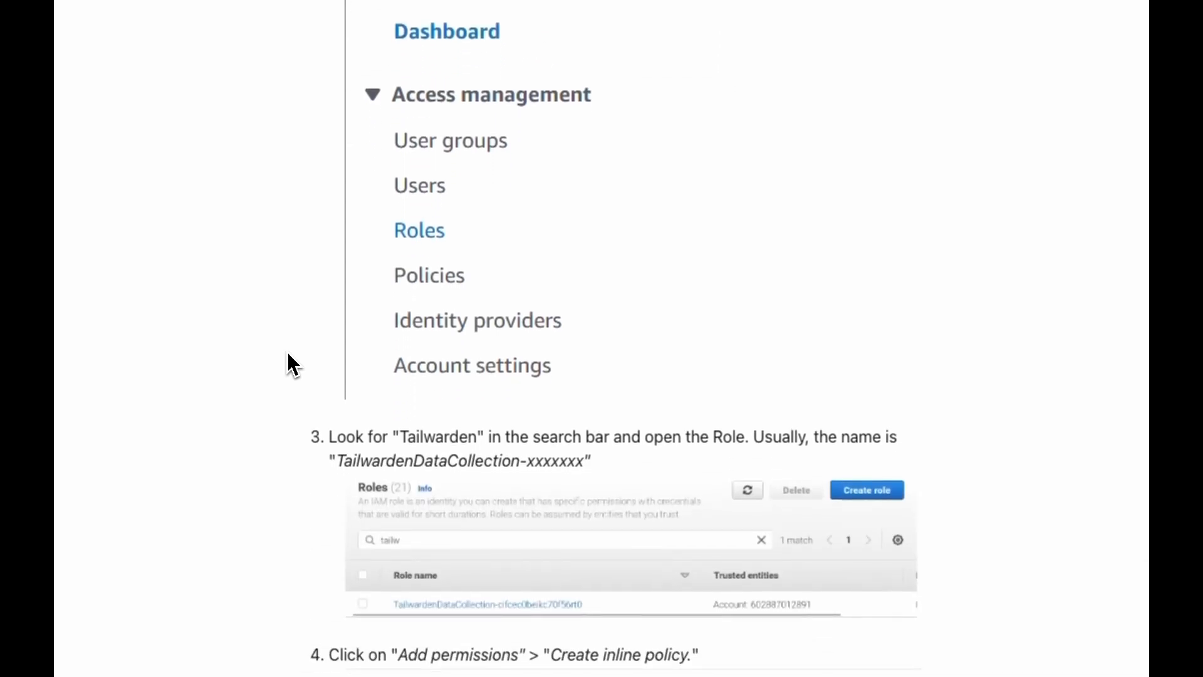
{"action": "scroll", "coordinate": [286, 352], "scroll_direction": "down", "scroll_amount": 1}
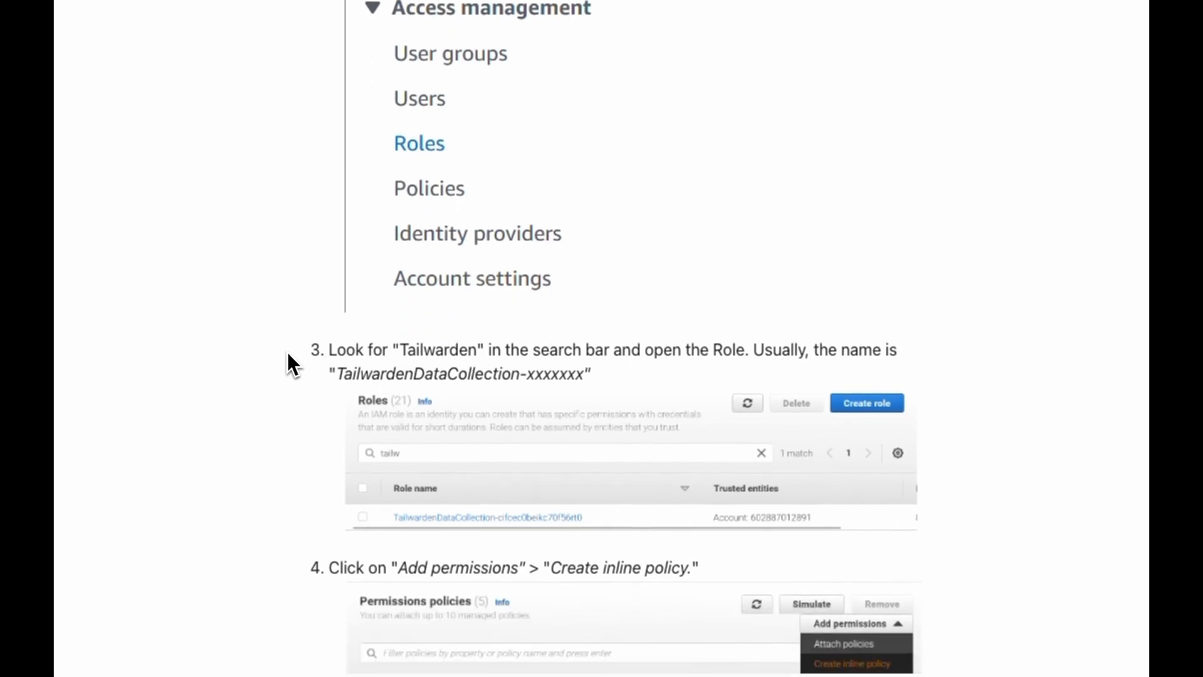
{"action": "scroll", "coordinate": [289, 358], "scroll_direction": "down", "scroll_amount": 2}
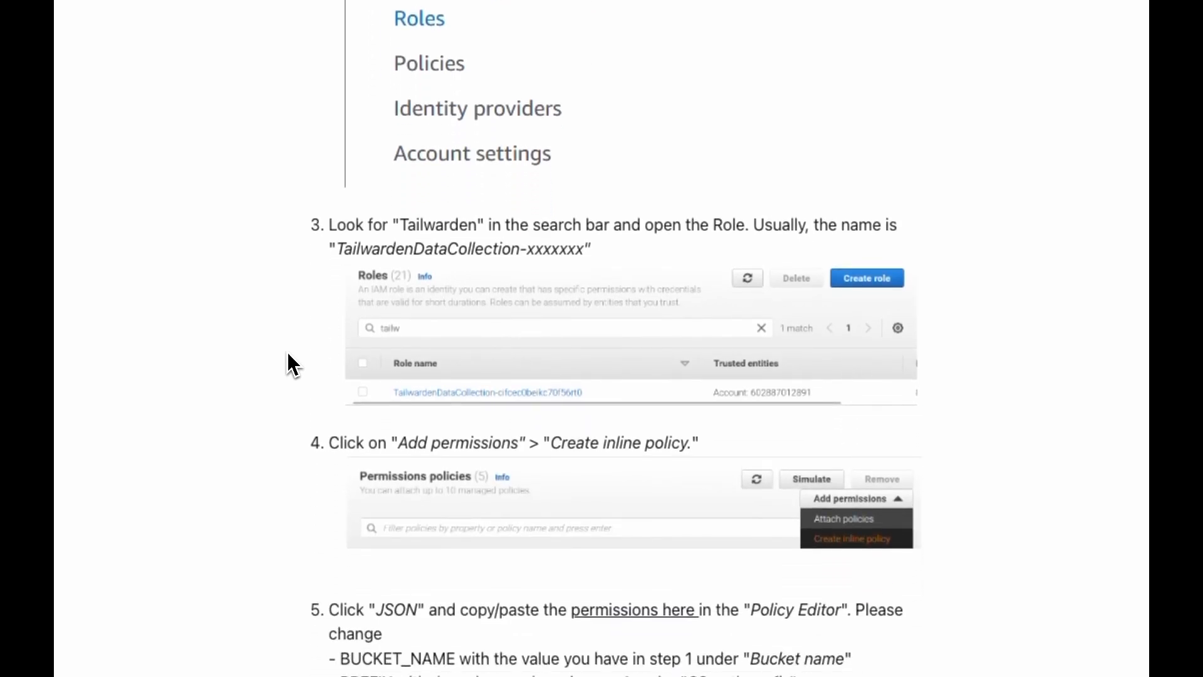
{"action": "scroll", "coordinate": [287, 352], "scroll_direction": "down", "scroll_amount": 3}
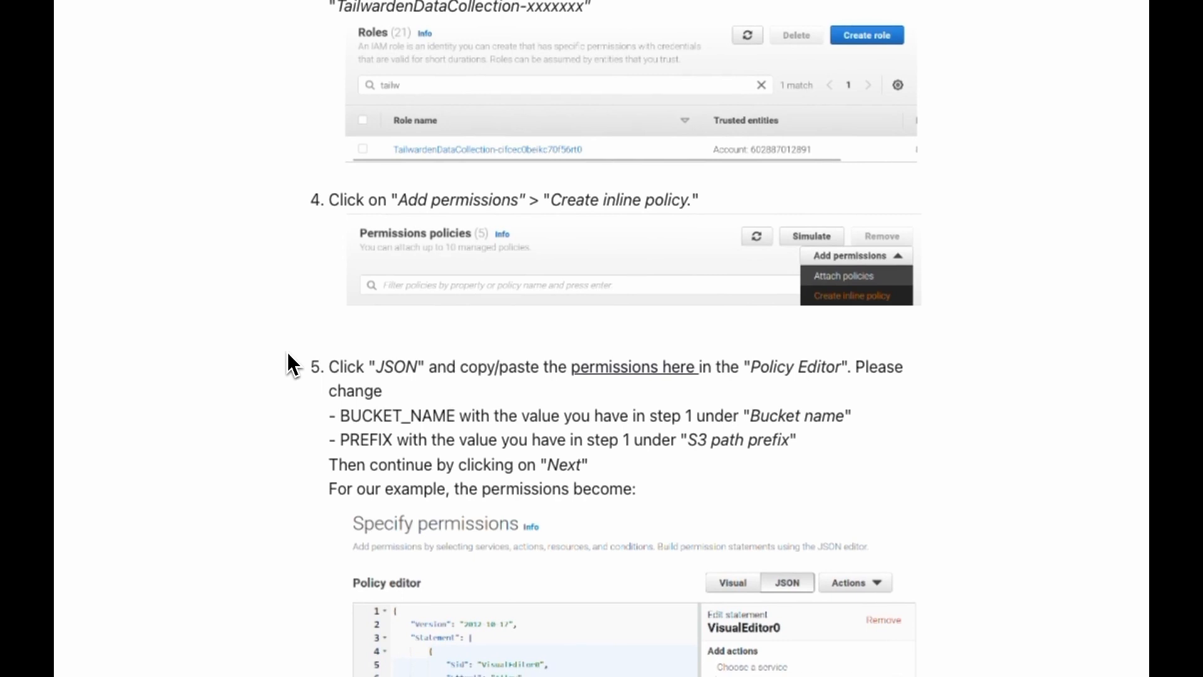
{"action": "scroll", "coordinate": [291, 364], "scroll_direction": "down", "scroll_amount": 1}
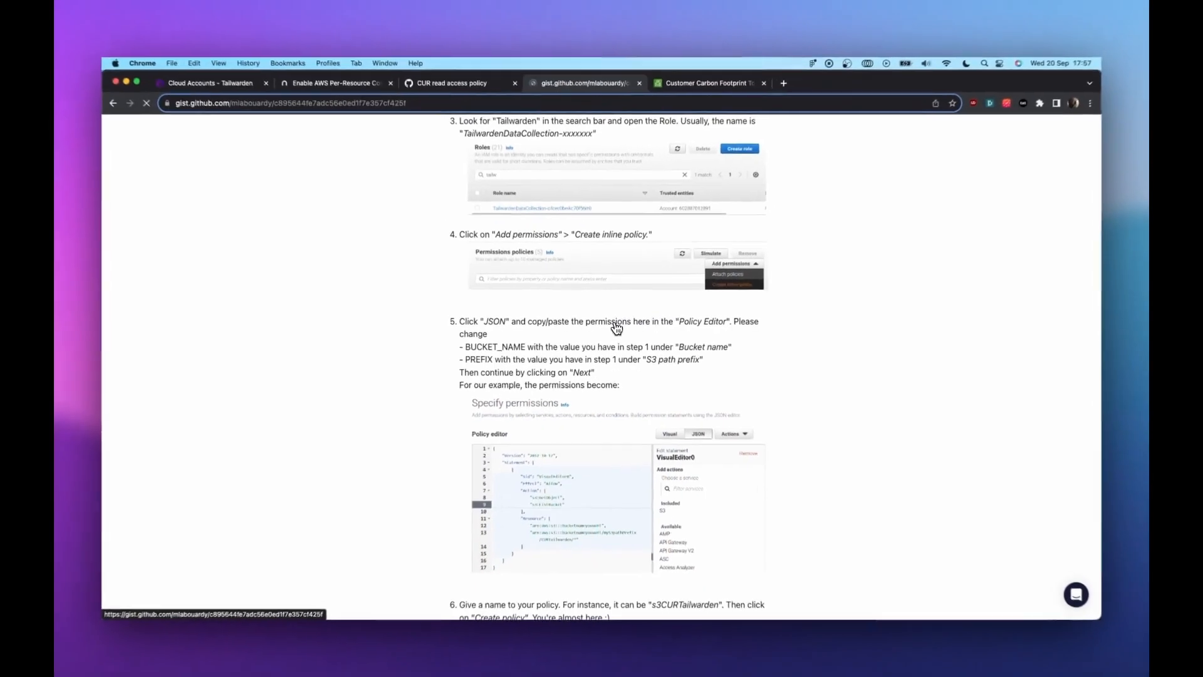
Step: Open the permissions gist linked in the guide and copy the complete cur-policy.json policy
{"action": "left_click", "coordinate": [622, 325]}
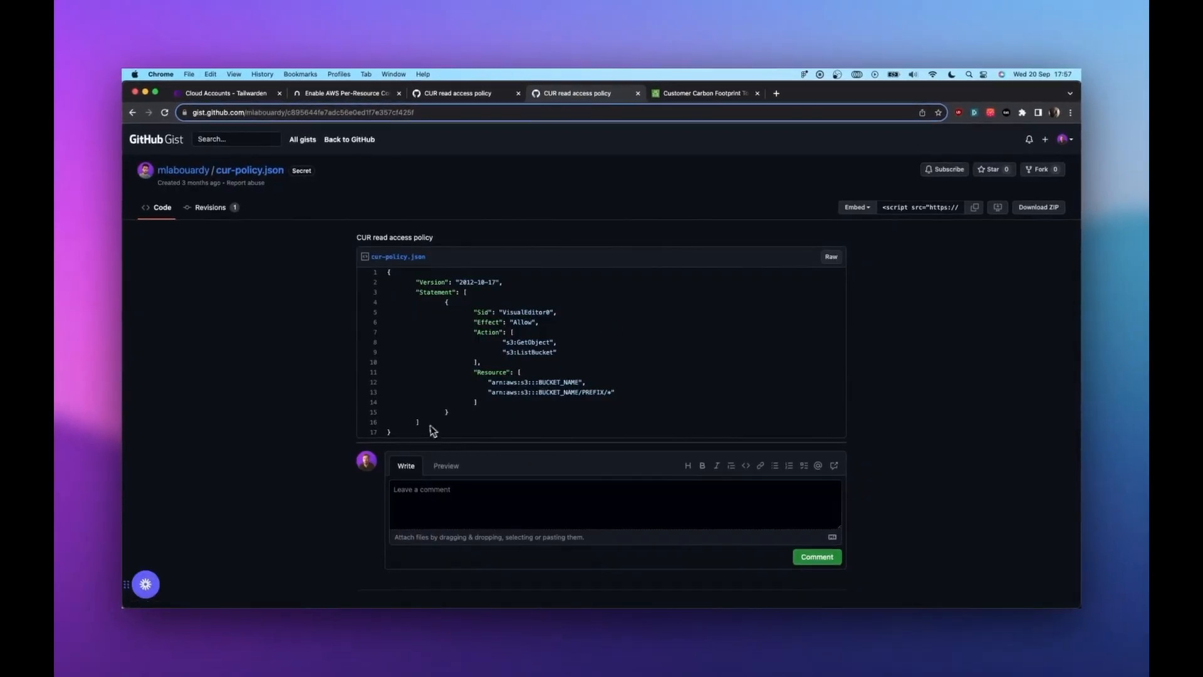
{"action": "left_click_drag", "start_coordinate": [413, 436], "coordinate": [367, 280]}
{"action": "key", "text": "super+c"}
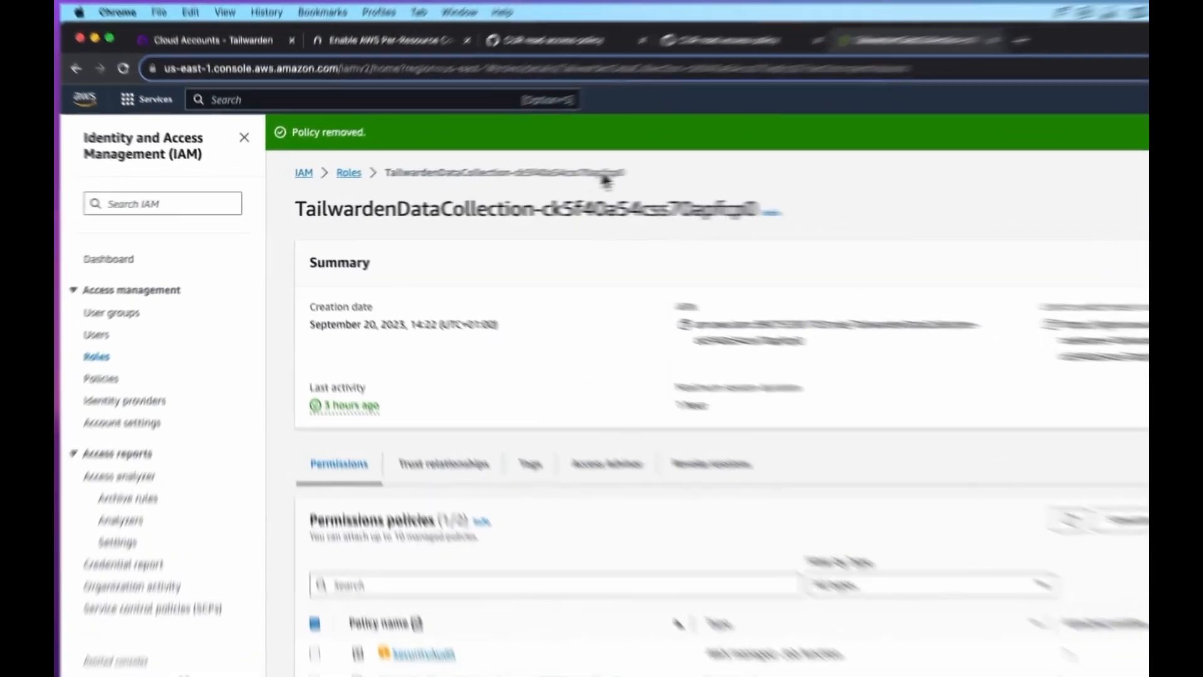
Step: Start creating an inline policy for the TailwardenDataCollection role in AWS IAM, using the JSON policy editor
{"action": "mouse_move", "coordinate": [501, 184]}
{"action": "left_mouse_down"}
{"action": "mouse_move", "coordinate": [371, 185]}
{"action": "mouse_move", "coordinate": [483, 179]}
{"action": "left_mouse_up"}
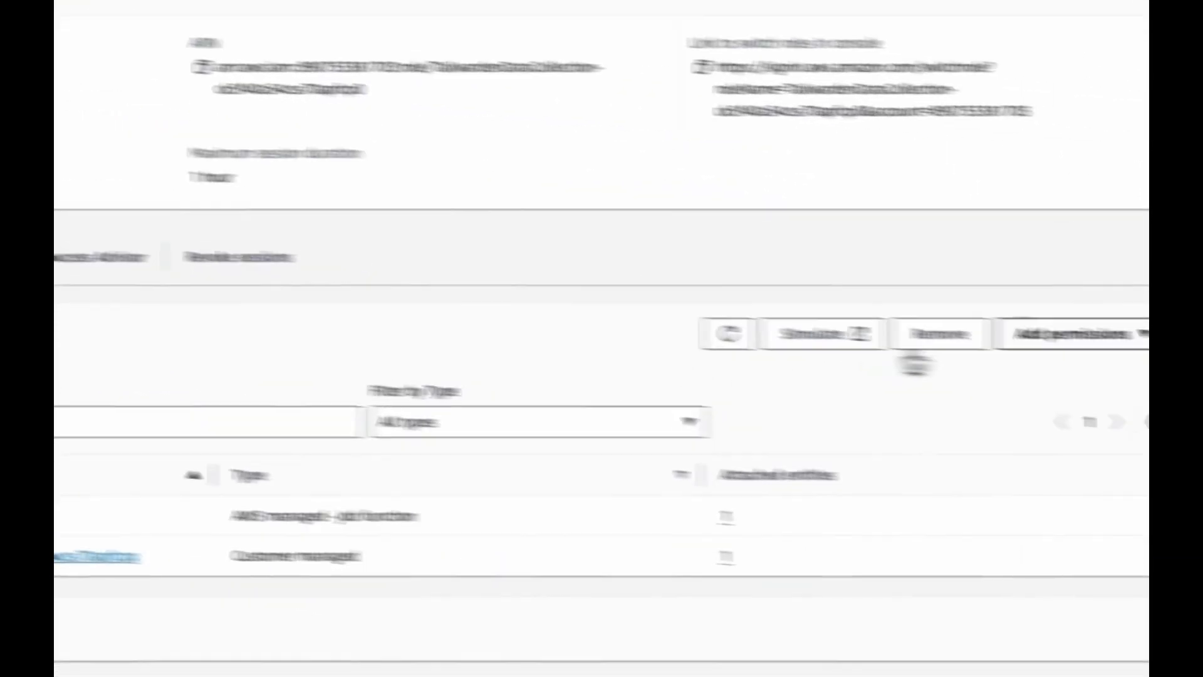
{"action": "left_click", "coordinate": [1072, 334]}
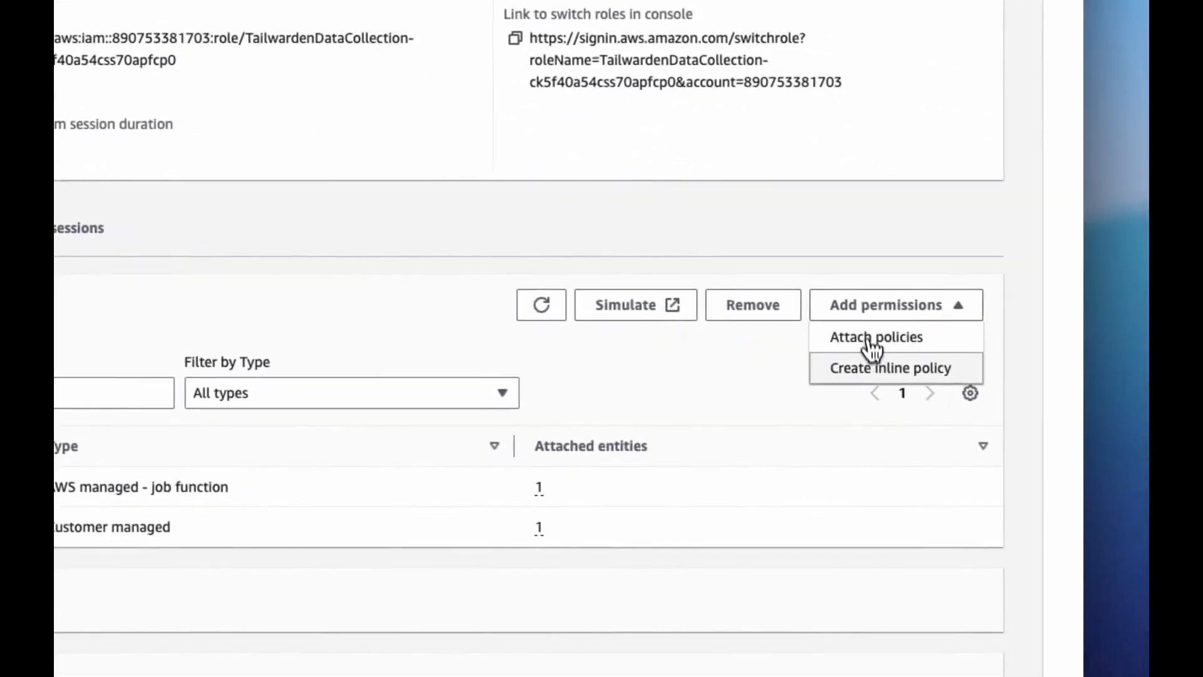
{"action": "left_click", "coordinate": [1062, 395]}
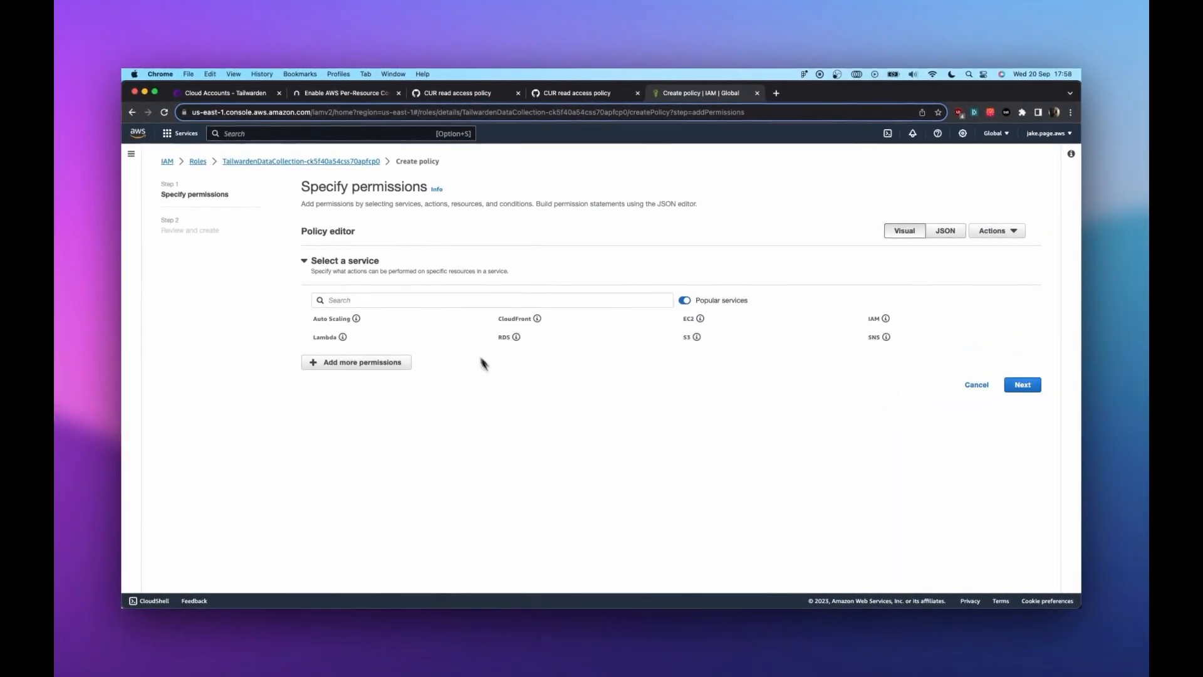
{"action": "left_click", "coordinate": [946, 237]}
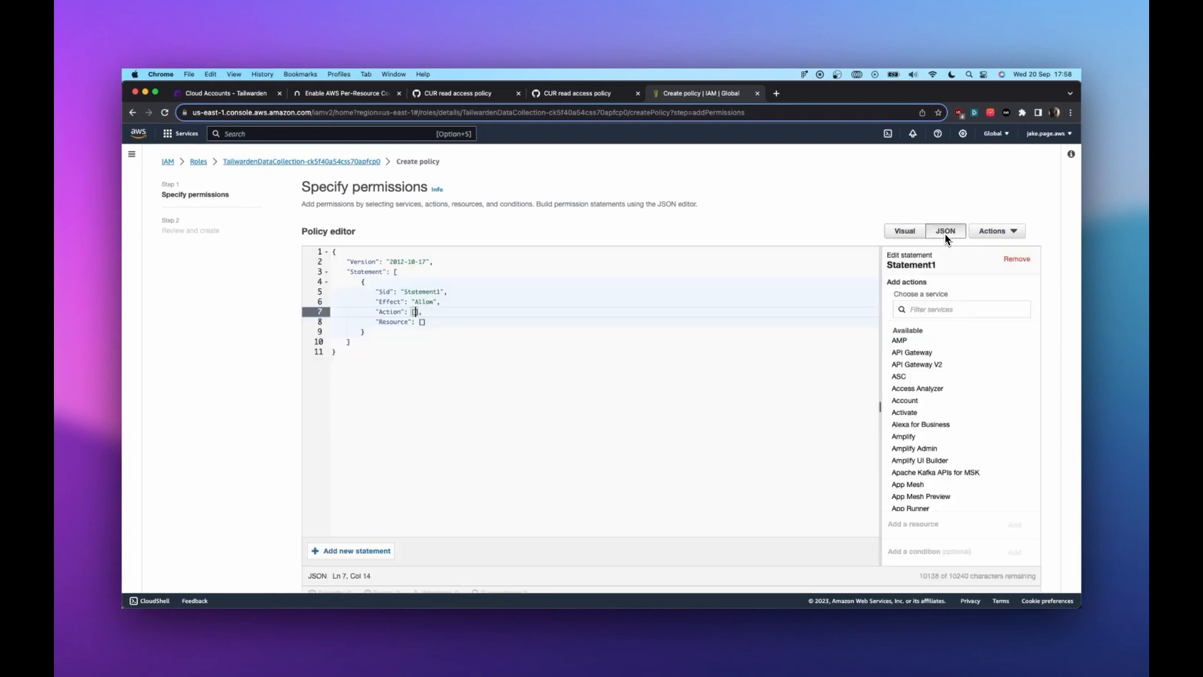
Step: Replace the default JSON in the policy editor with the copied cur-policy.json policy
{"action": "left_click", "coordinate": [462, 377]}
{"action": "key", "text": "super+a"}
{"action": "key", "text": "BackSpace"}
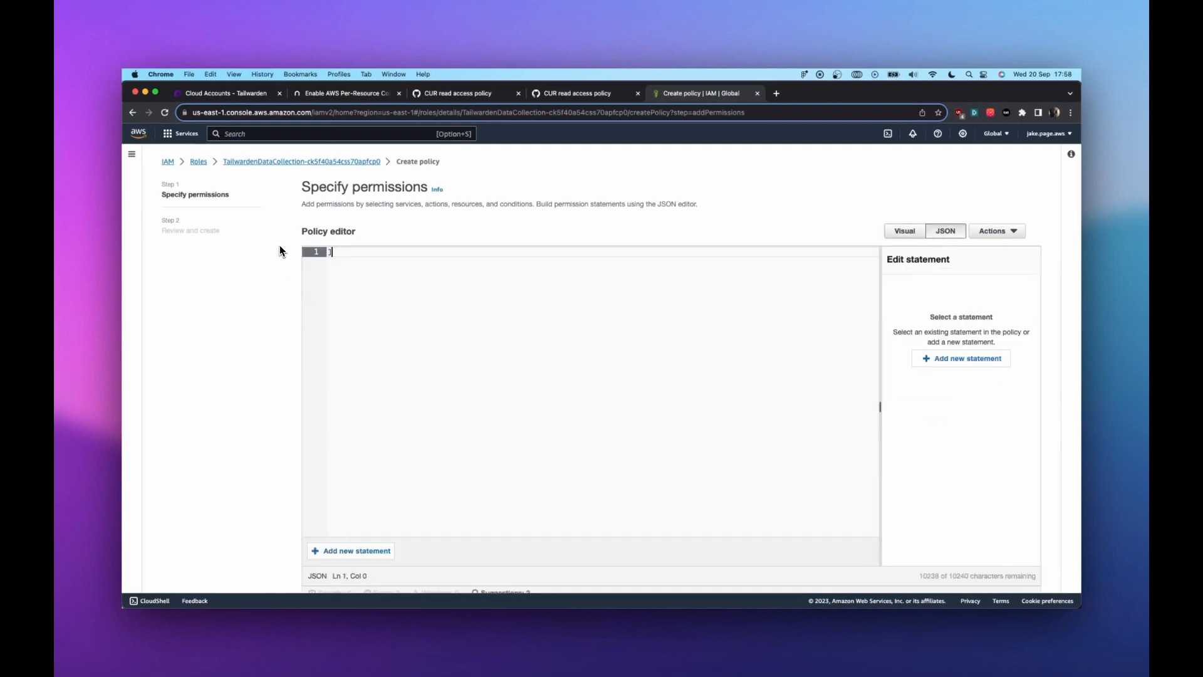
{"action": "key", "text": "super+v"}
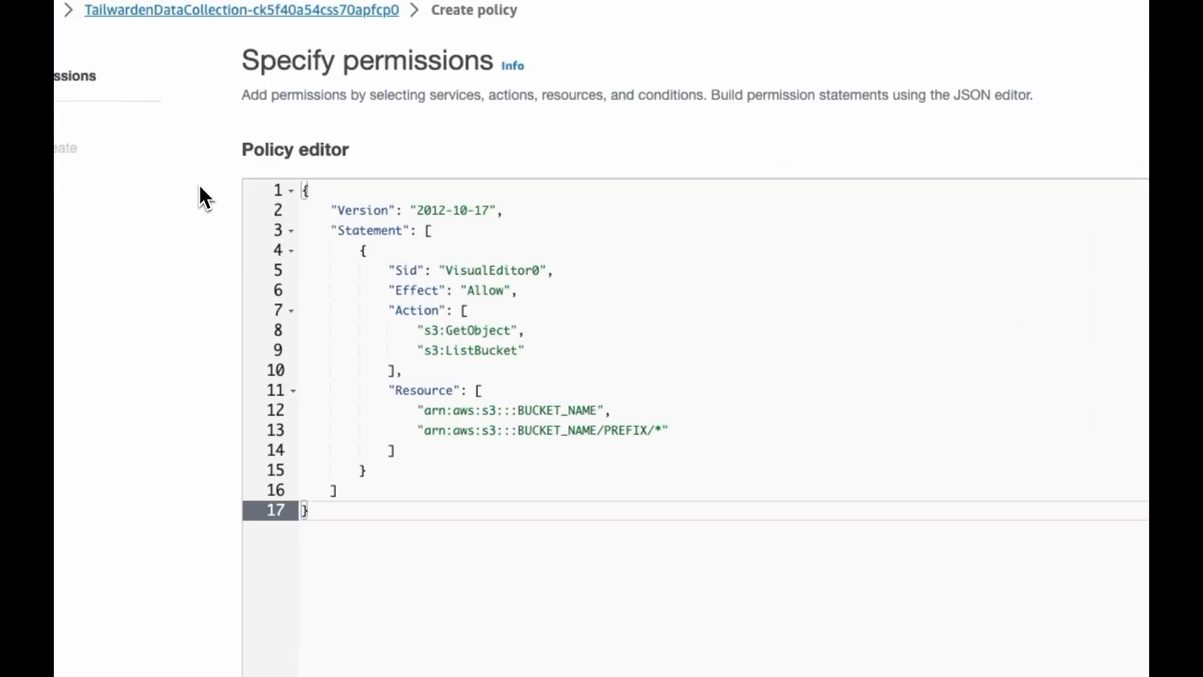
Step: Set the policy's resource ARNs to bucket billing-cur-tw and path billing-cur-tw/myreport-jake/myReport/*
{"action": "double_click", "coordinate": [520, 411]}
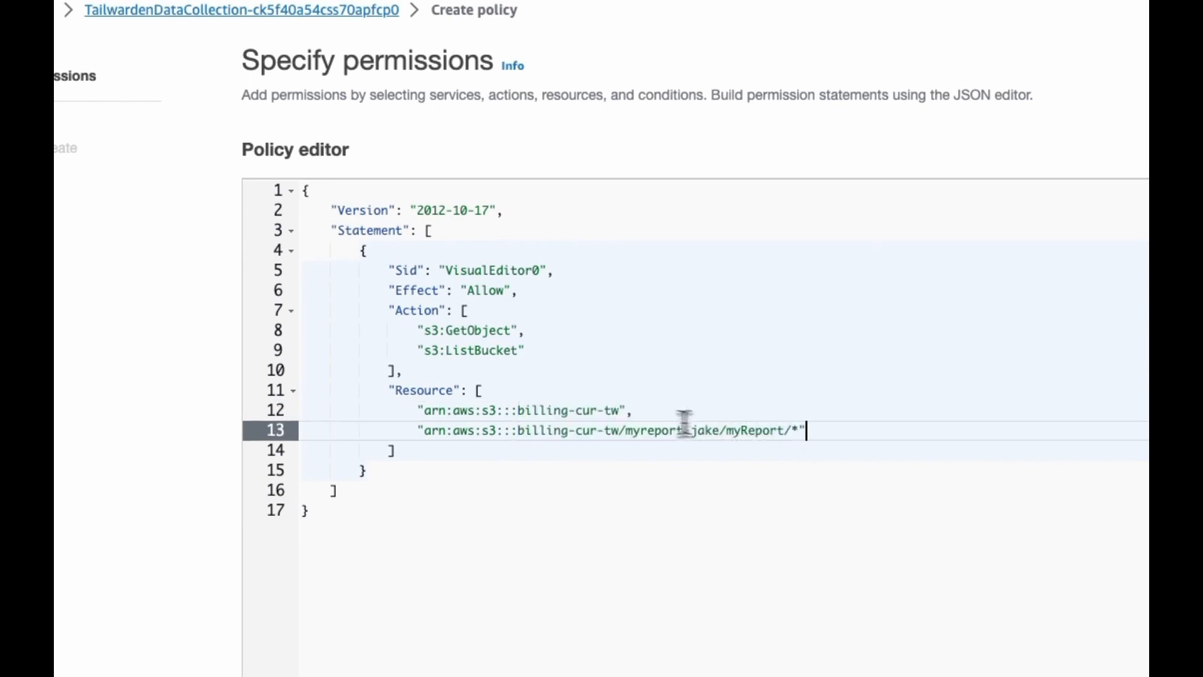
{"action": "left_click_drag", "start_coordinate": [618, 410], "coordinate": [510, 411]}
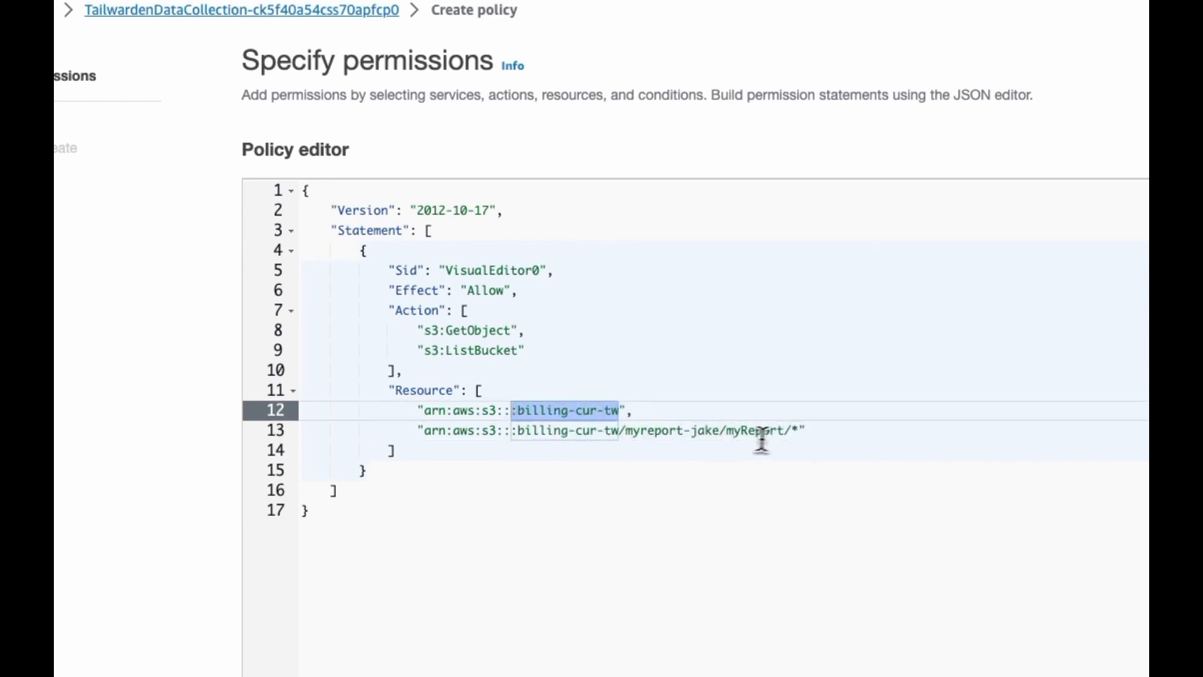
{"action": "left_click_drag", "start_coordinate": [791, 431], "coordinate": [620, 431]}
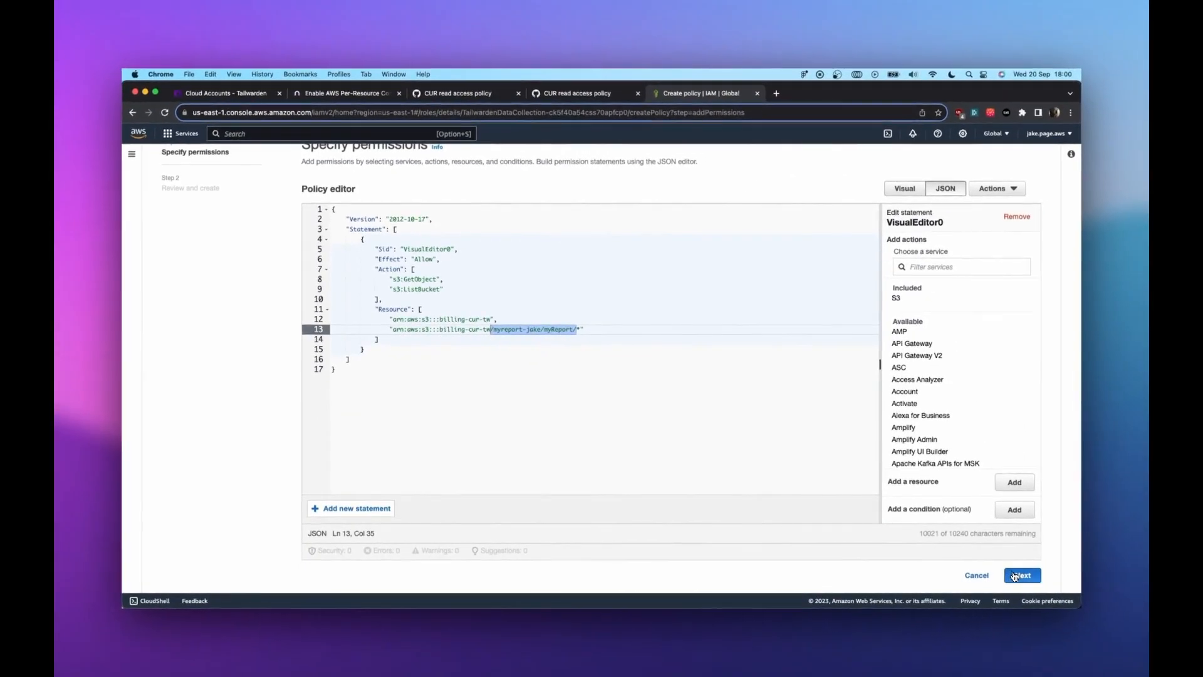
Step: Proceed to the policy review, name the policy cur-s3-policy and create it
{"action": "left_click", "coordinate": [1038, 580]}
{"action": "left_click", "coordinate": [473, 286]}
{"action": "type", "text": "cur-s3-policy"}
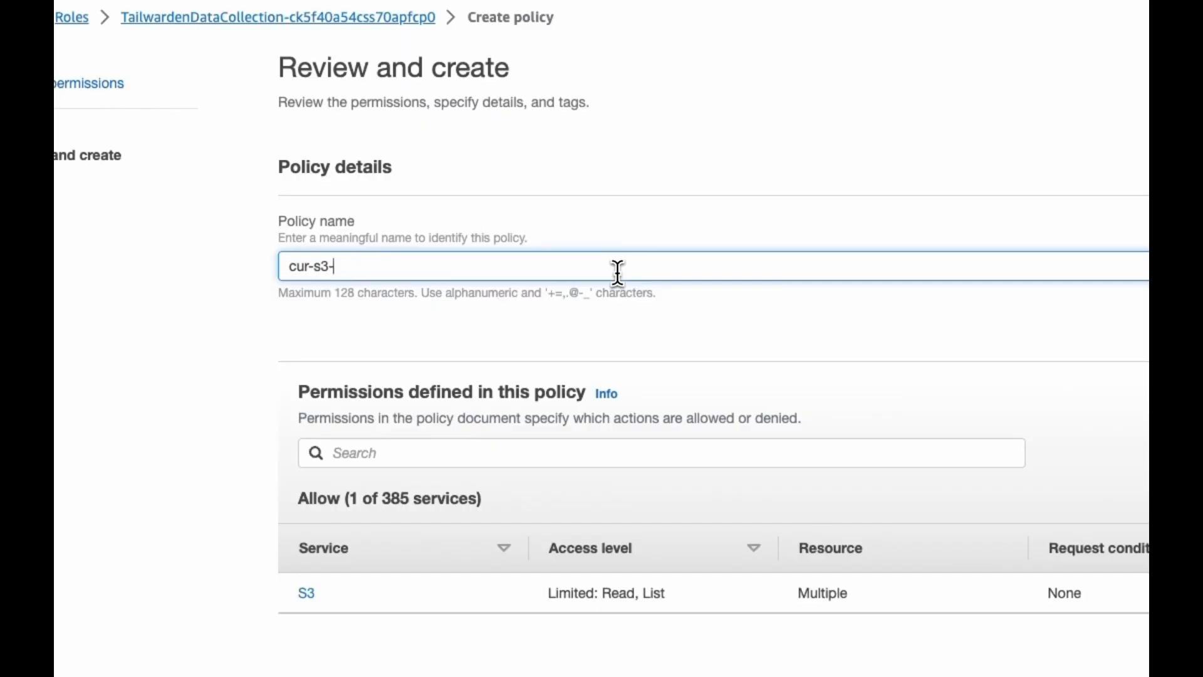
{"action": "left_click", "coordinate": [1007, 475]}
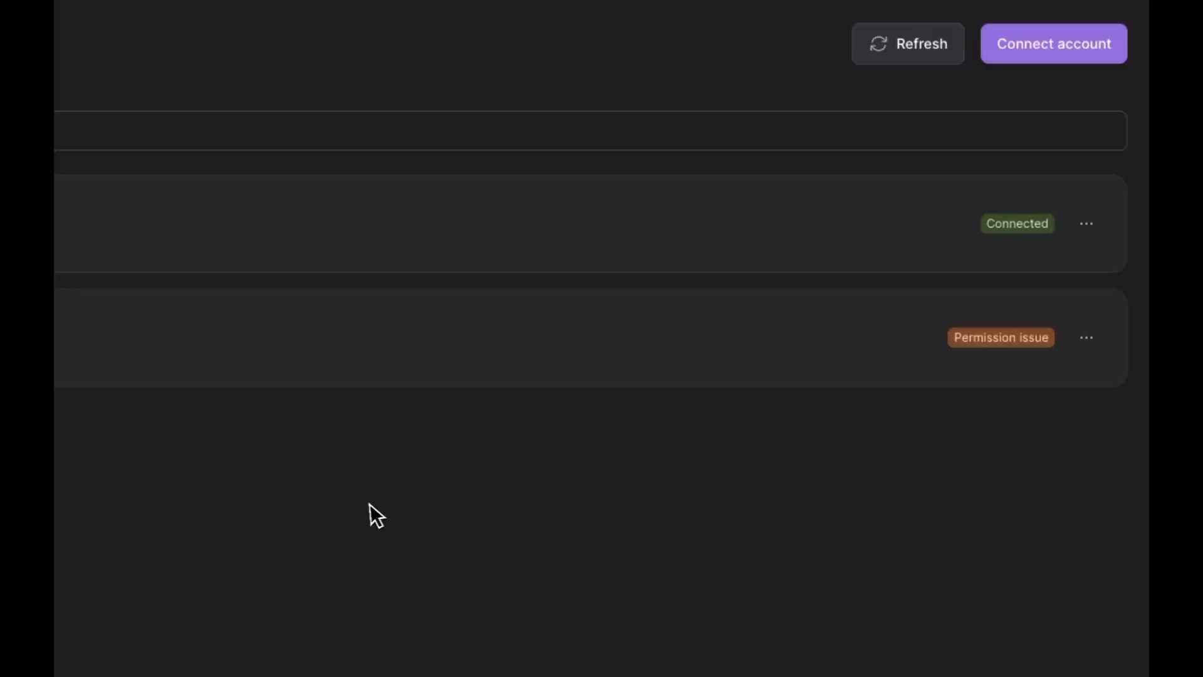
Step: In Tailwarden, enable cost insights for the test-jake account with S3 bucket billing-cur-tw and report path prefix myreport-jake/myReport/, and save
{"action": "left_click", "coordinate": [514, 233]}
{"action": "left_click", "coordinate": [915, 159]}
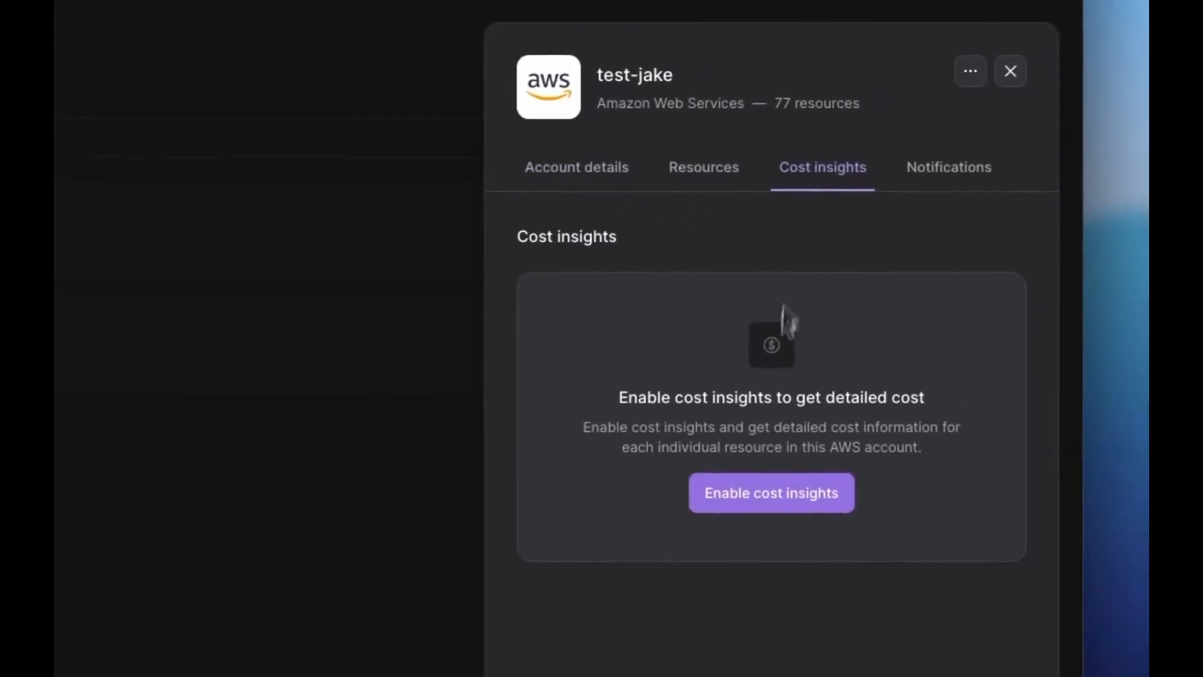
{"action": "left_click", "coordinate": [728, 507]}
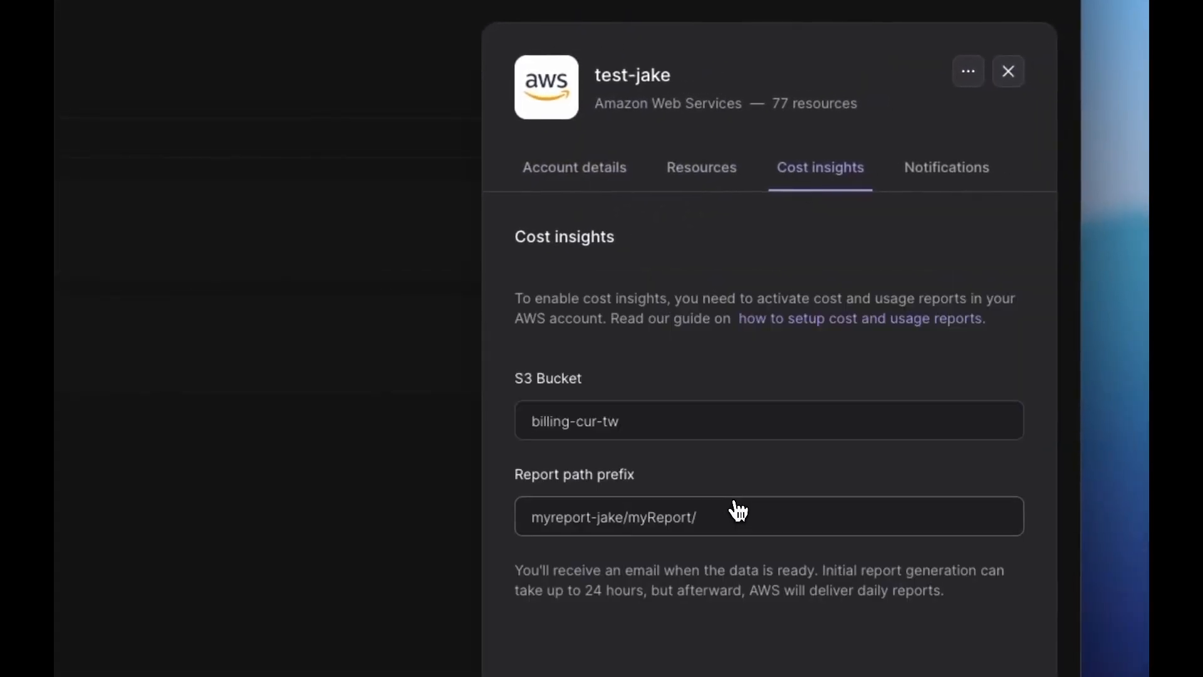
{"action": "triple_click", "coordinate": [660, 434]}
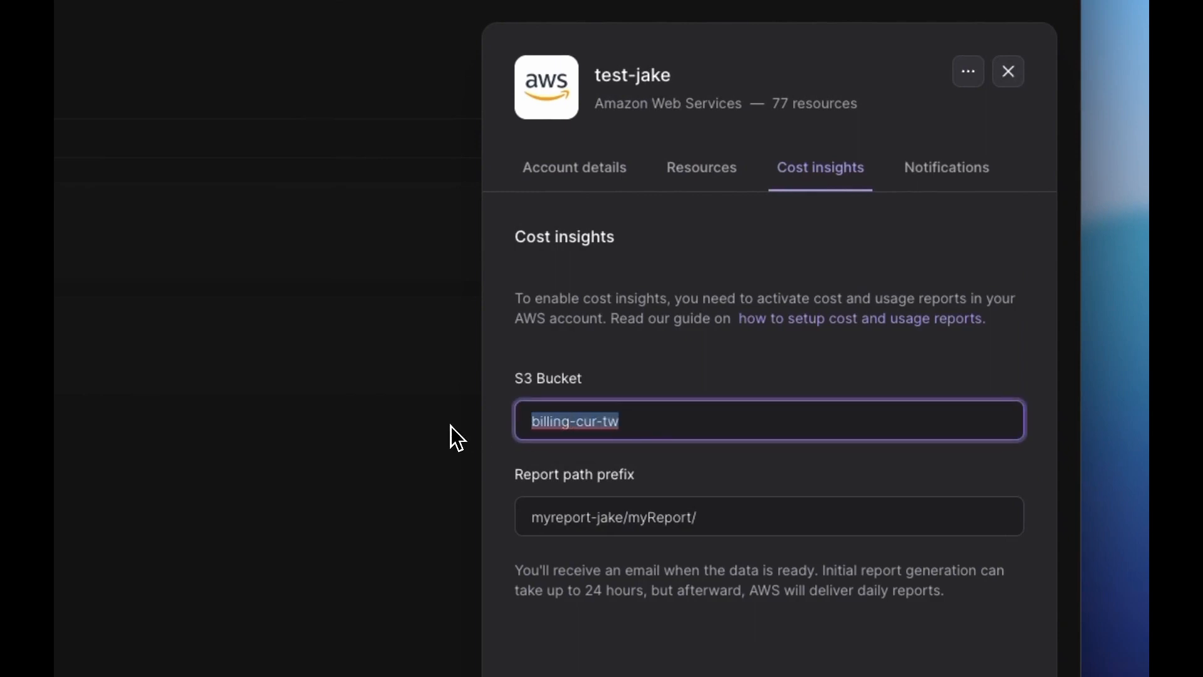
{"action": "triple_click", "coordinate": [724, 516]}
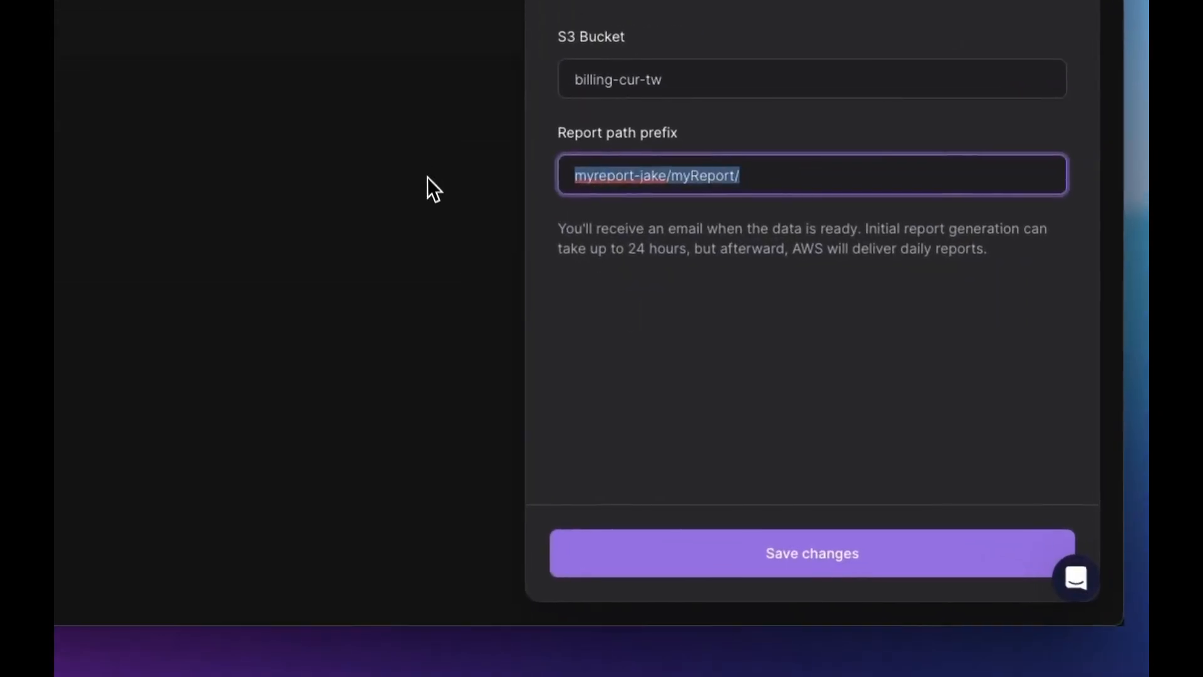
{"action": "left_click", "coordinate": [671, 424]}
{"action": "left_click", "coordinate": [701, 554]}
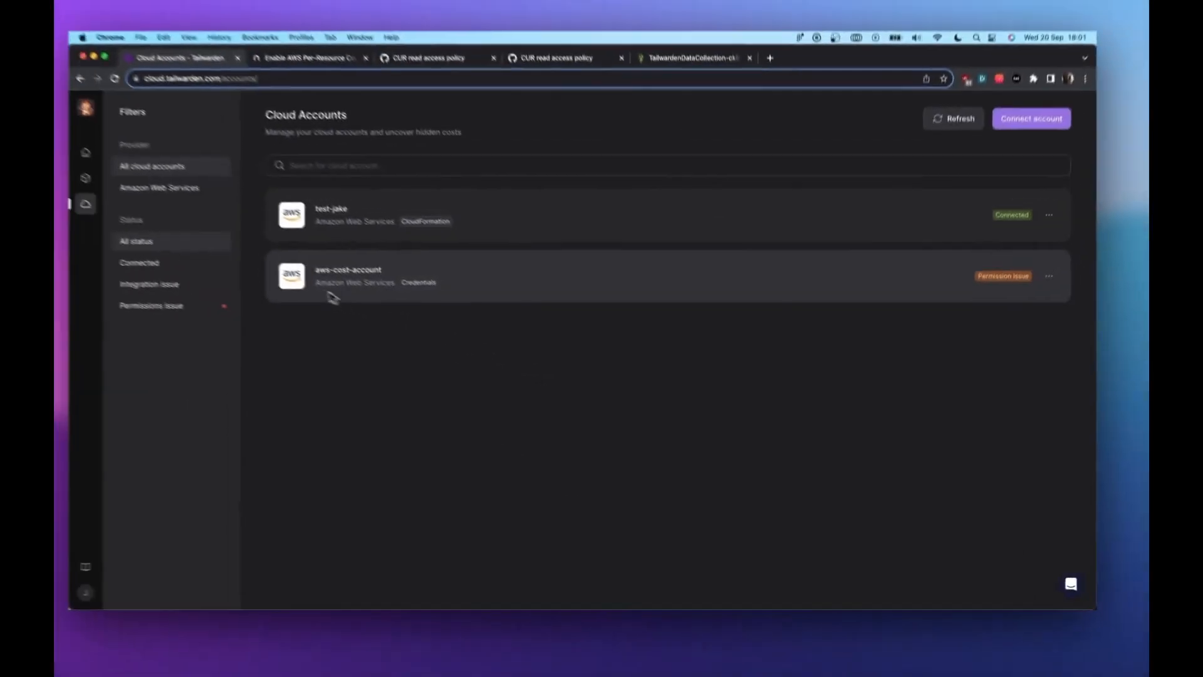
Step: Open the Tailwarden dashboard and examine the regions map, tags coverage and tag audit down to the Cost explorer
{"action": "left_click", "coordinate": [133, 178]}
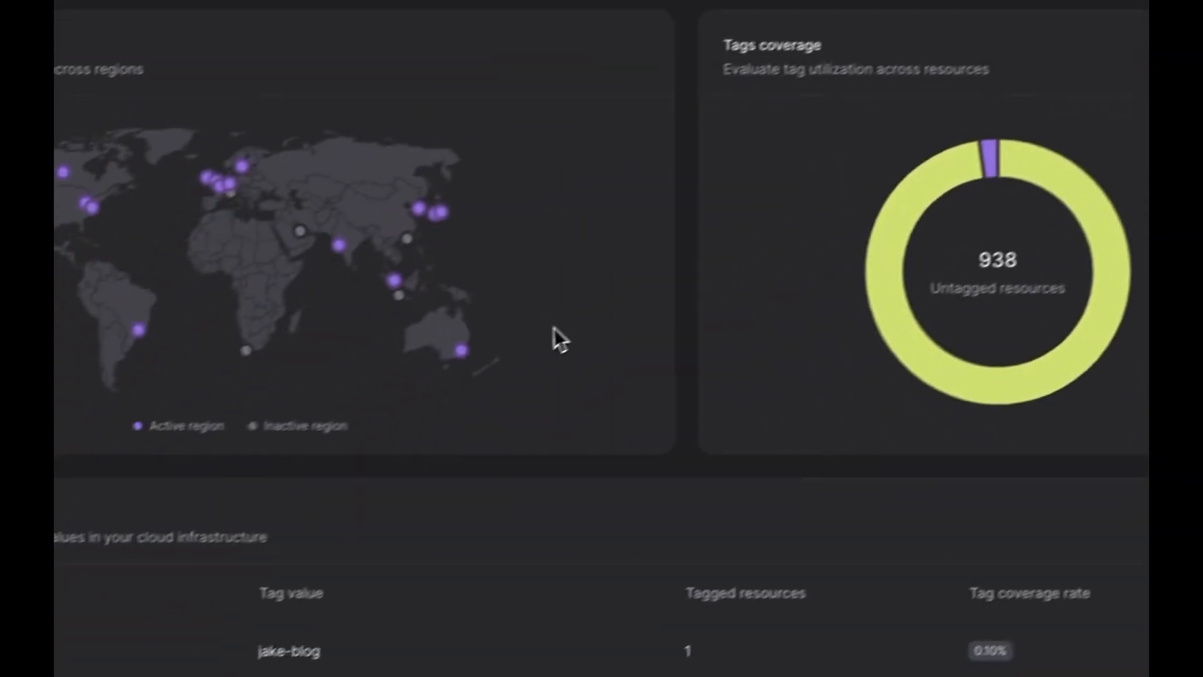
{"action": "scroll", "coordinate": [553, 329], "scroll_direction": "down", "scroll_amount": 3}
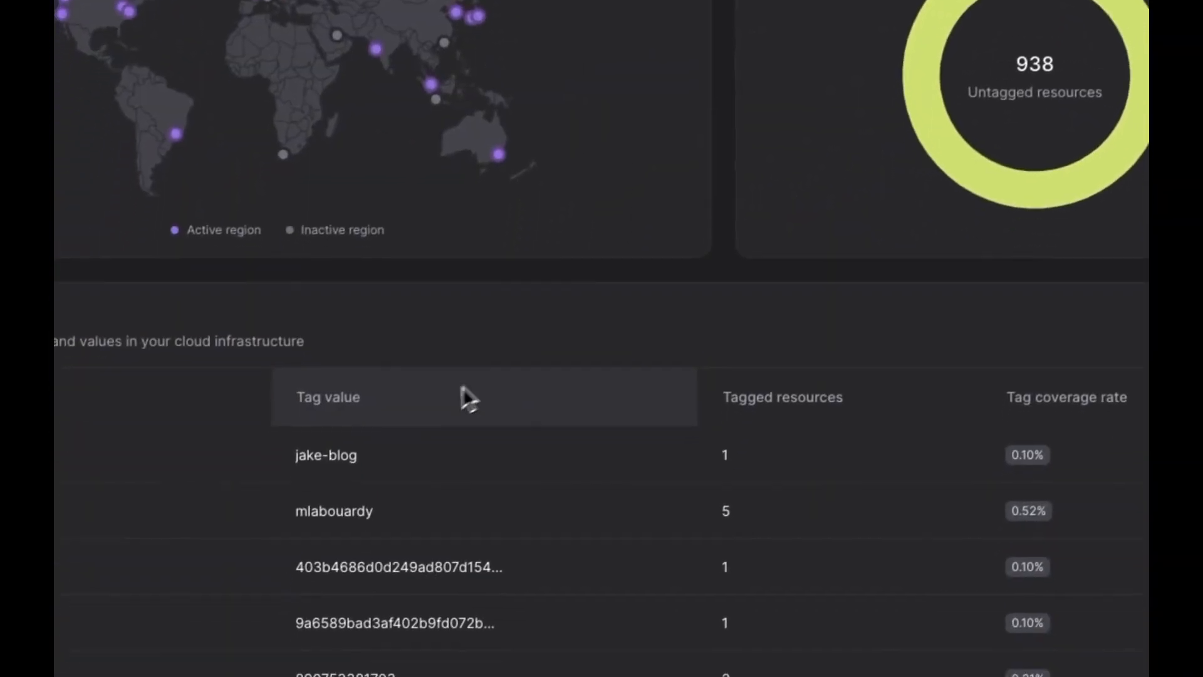
{"action": "scroll", "coordinate": [451, 401], "scroll_direction": "down", "scroll_amount": 5}
{"action": "scroll", "coordinate": [431, 432], "scroll_direction": "down", "scroll_amount": 1}
{"action": "scroll", "coordinate": [212, 332], "scroll_direction": "down", "scroll_amount": 5}
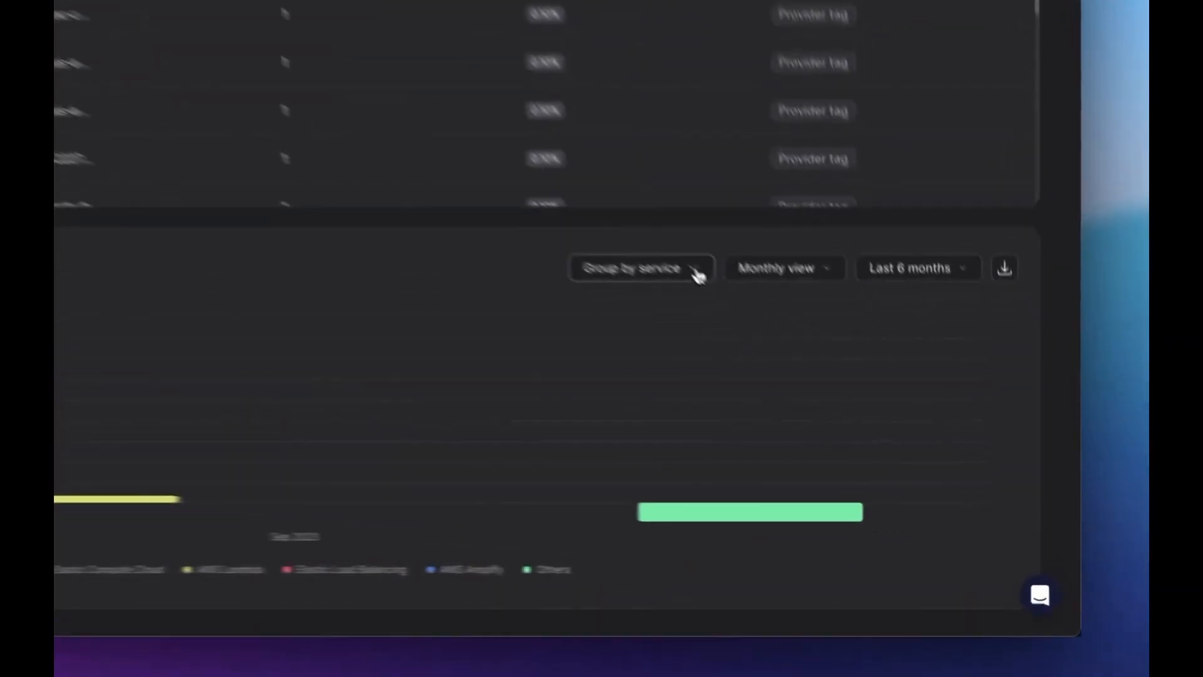
Step: Explore the Cost explorer's group-by-resource, time granularity and custom date range options without applying any
{"action": "left_click", "coordinate": [853, 394]}
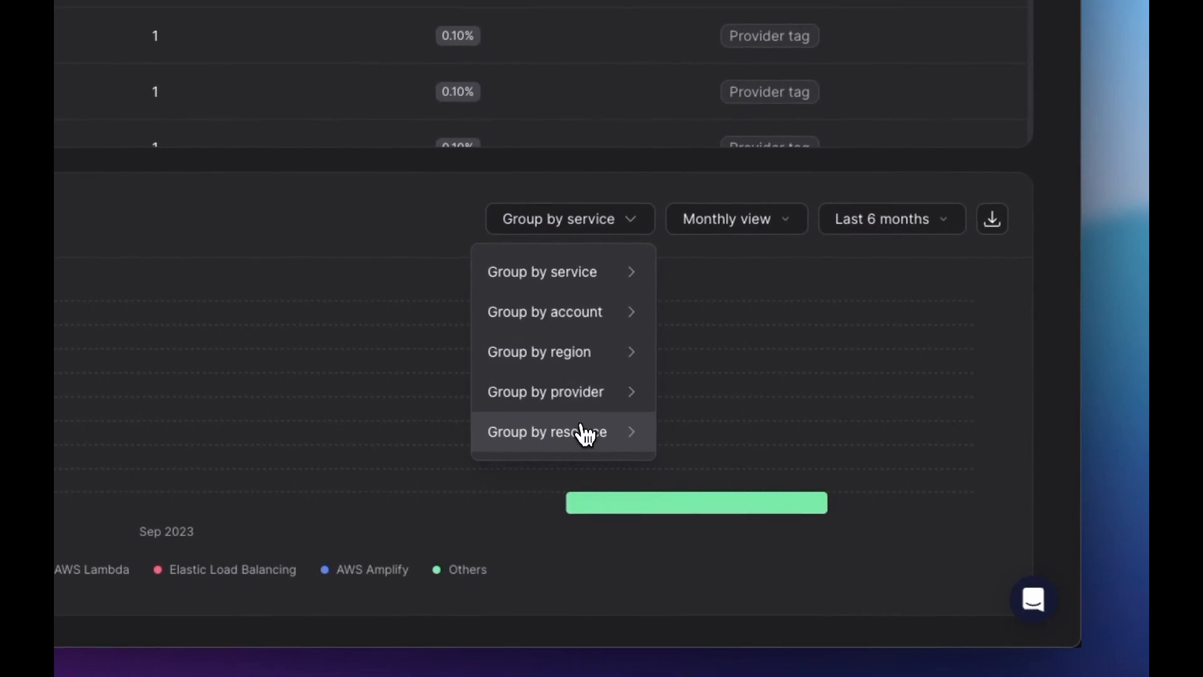
{"action": "mouse_move", "coordinate": [582, 438]}
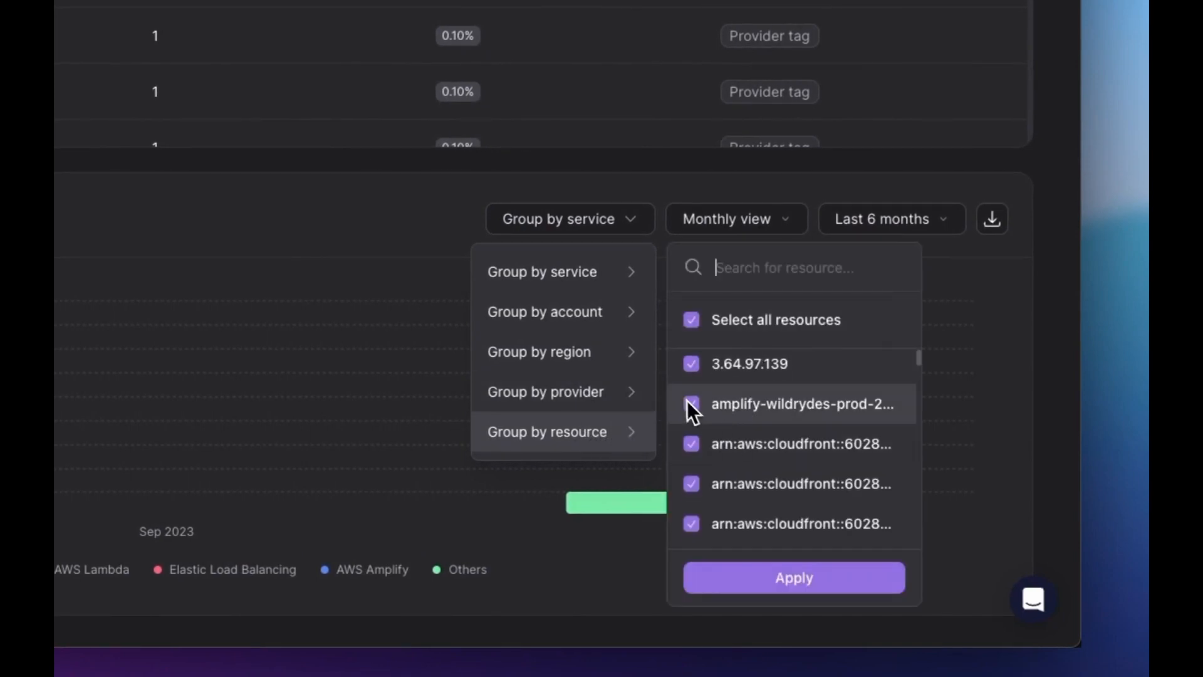
{"action": "left_click", "coordinate": [740, 231]}
{"action": "left_click", "coordinate": [852, 220]}
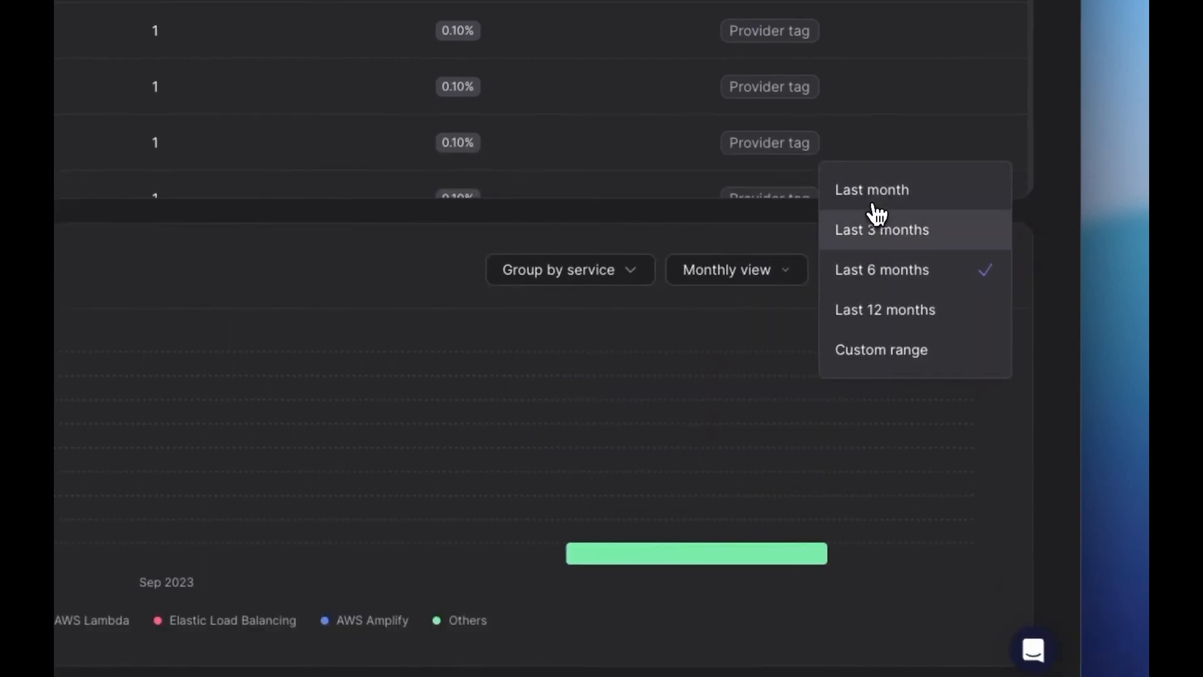
{"action": "left_click", "coordinate": [870, 361]}
{"action": "left_click", "coordinate": [493, 294]}
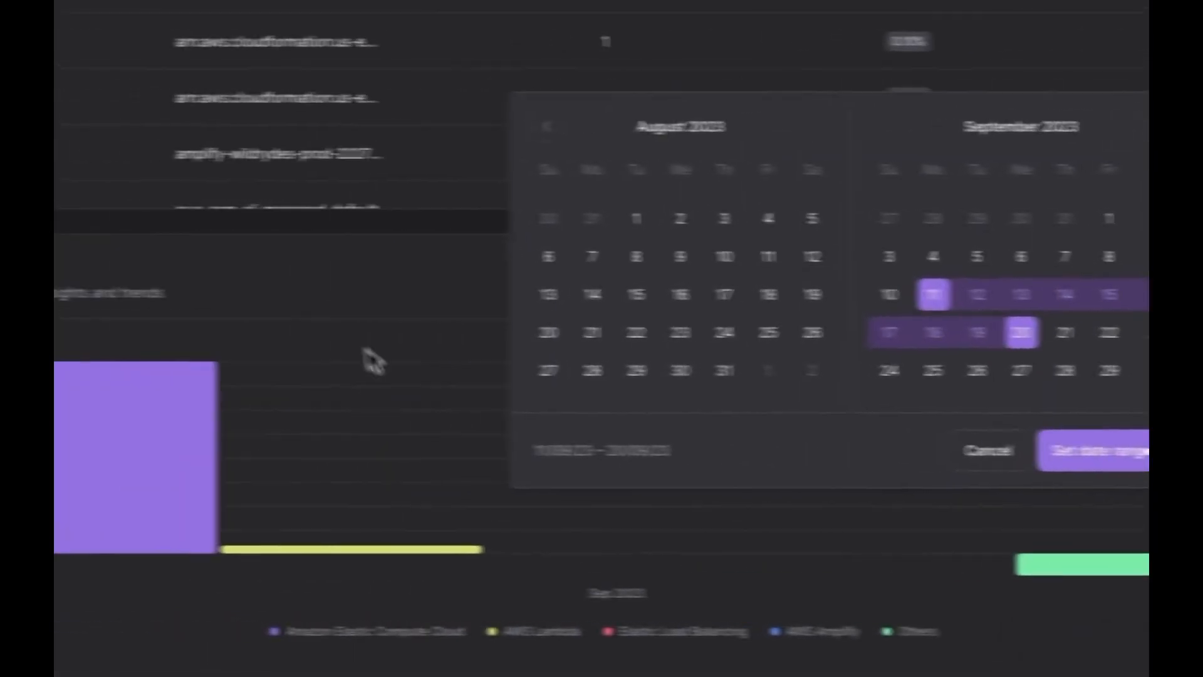
{"action": "left_click", "coordinate": [370, 351]}
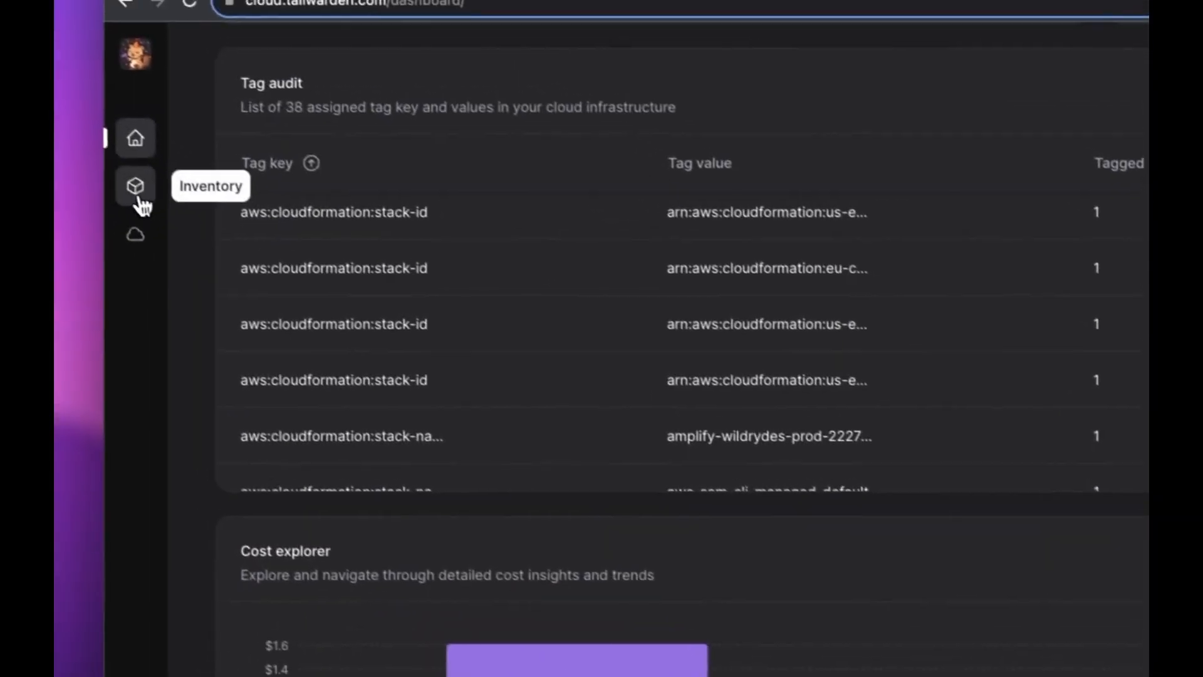
Step: Open the resource inventory and filter it to resources with a cost greater than $0
{"action": "left_click", "coordinate": [136, 193]}
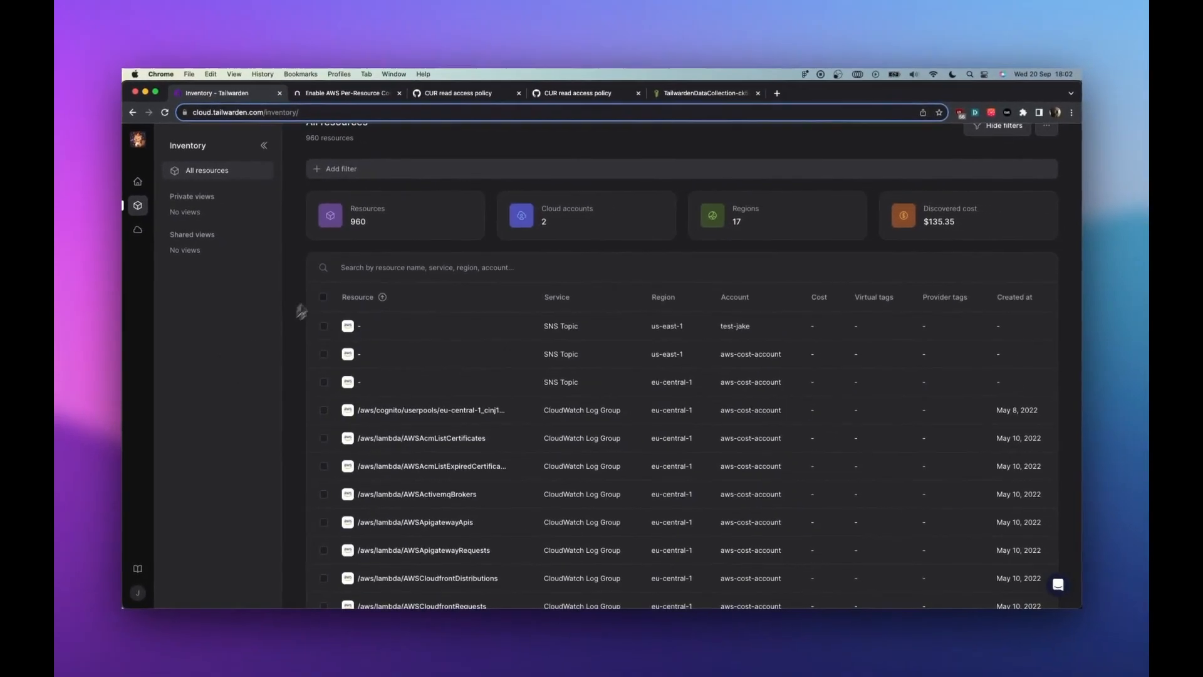
{"action": "scroll", "coordinate": [338, 175], "scroll_direction": "up", "scroll_amount": 1}
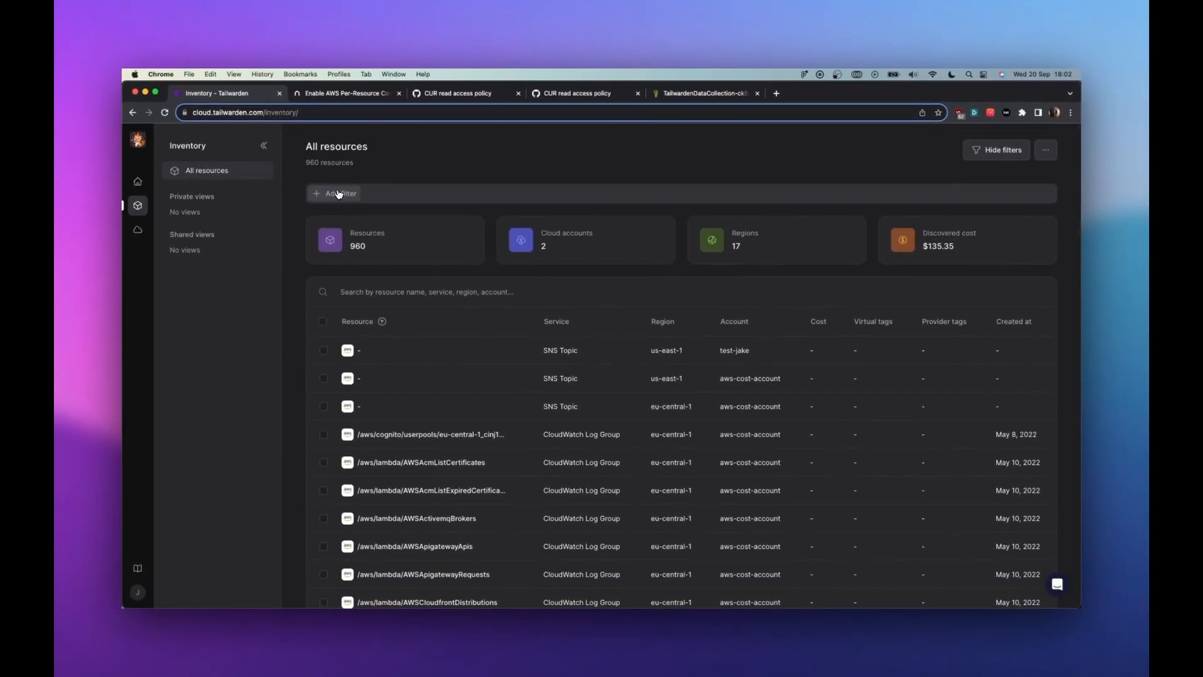
{"action": "left_click", "coordinate": [339, 194]}
{"action": "left_click", "coordinate": [346, 329]}
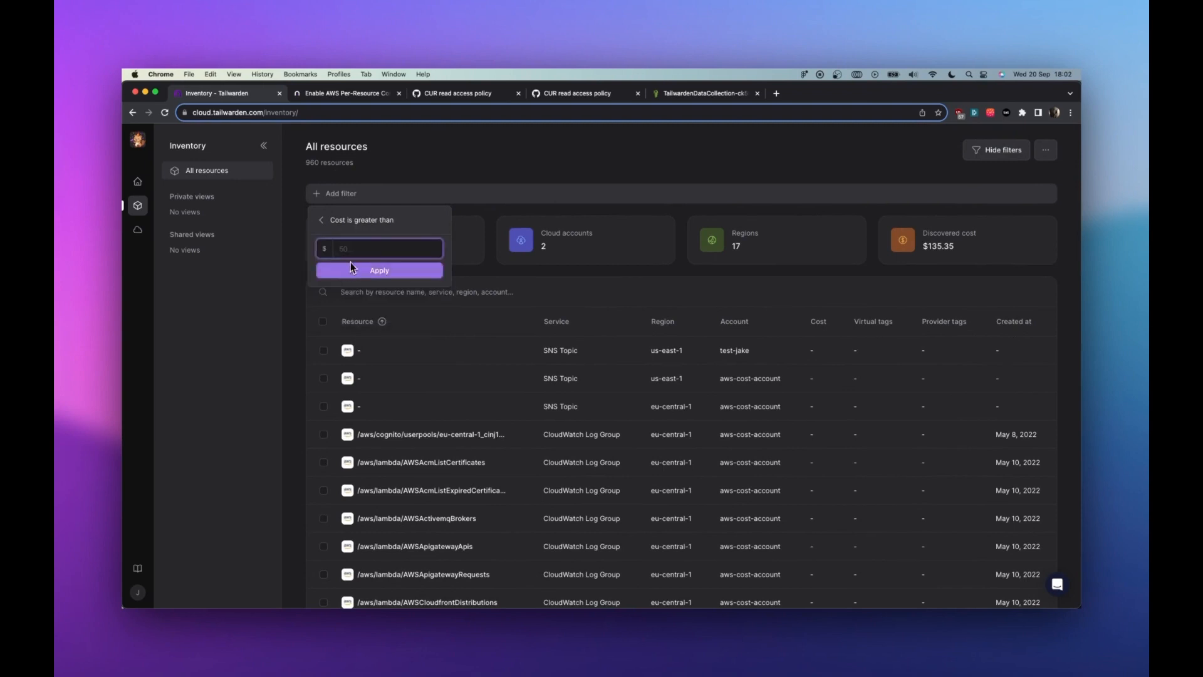
{"action": "left_click", "coordinate": [353, 270]}
Step: Look through the filtered resources and sort them by cost, highest first
{"action": "scroll", "coordinate": [297, 294], "scroll_direction": "down", "scroll_amount": 5}
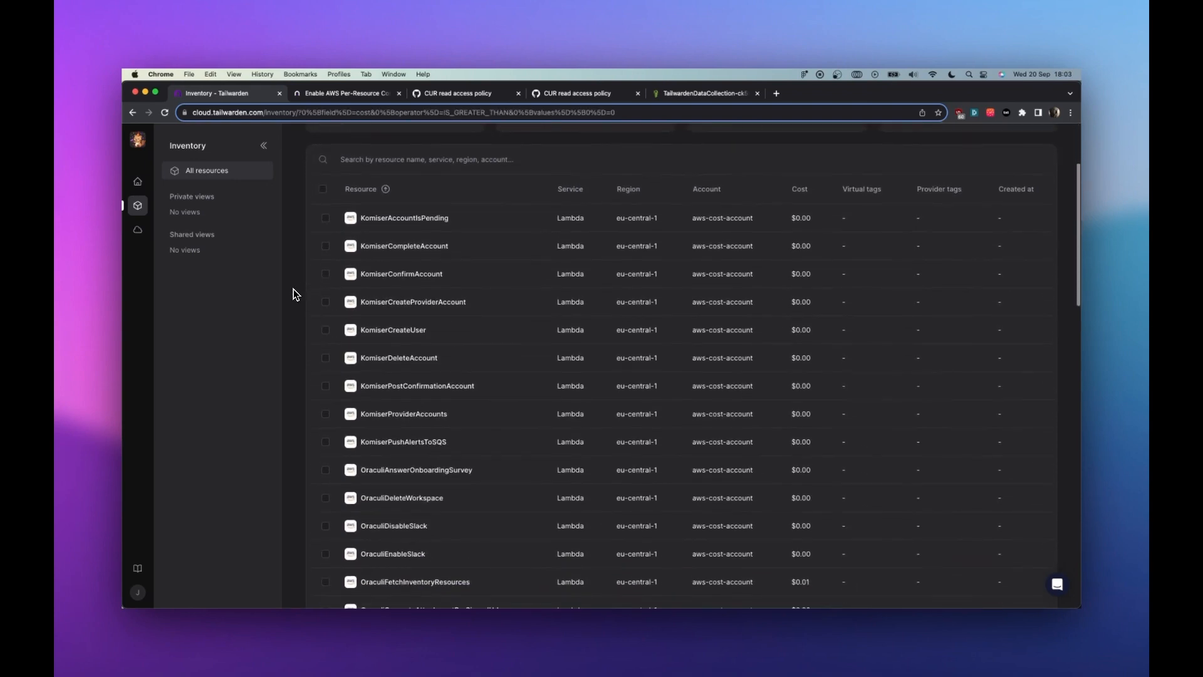
{"action": "scroll", "coordinate": [296, 294], "scroll_direction": "up", "scroll_amount": 3}
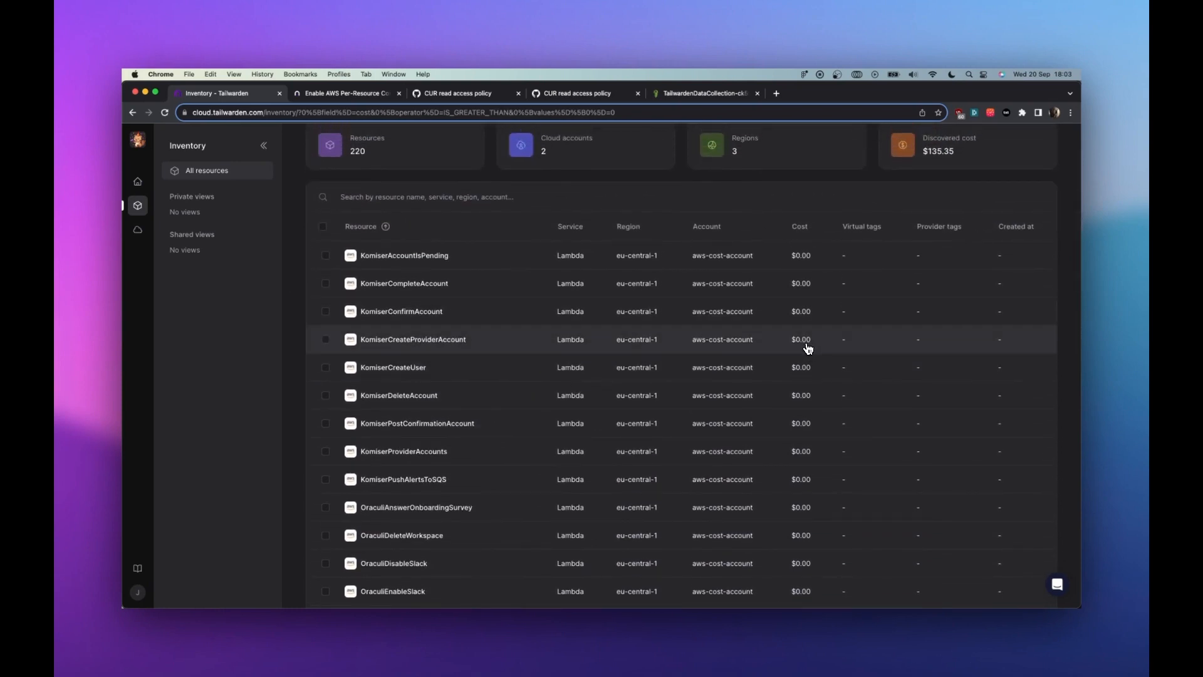
{"action": "scroll", "coordinate": [808, 348], "scroll_direction": "up", "scroll_amount": 2}
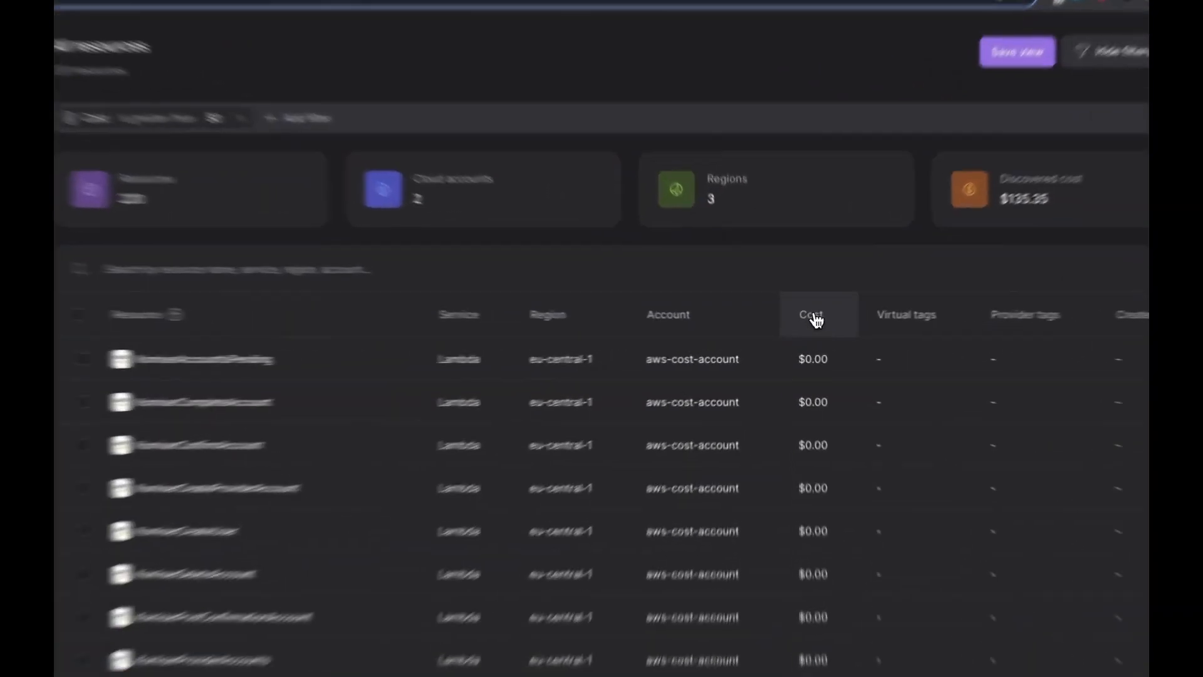
{"action": "left_click", "coordinate": [801, 322]}
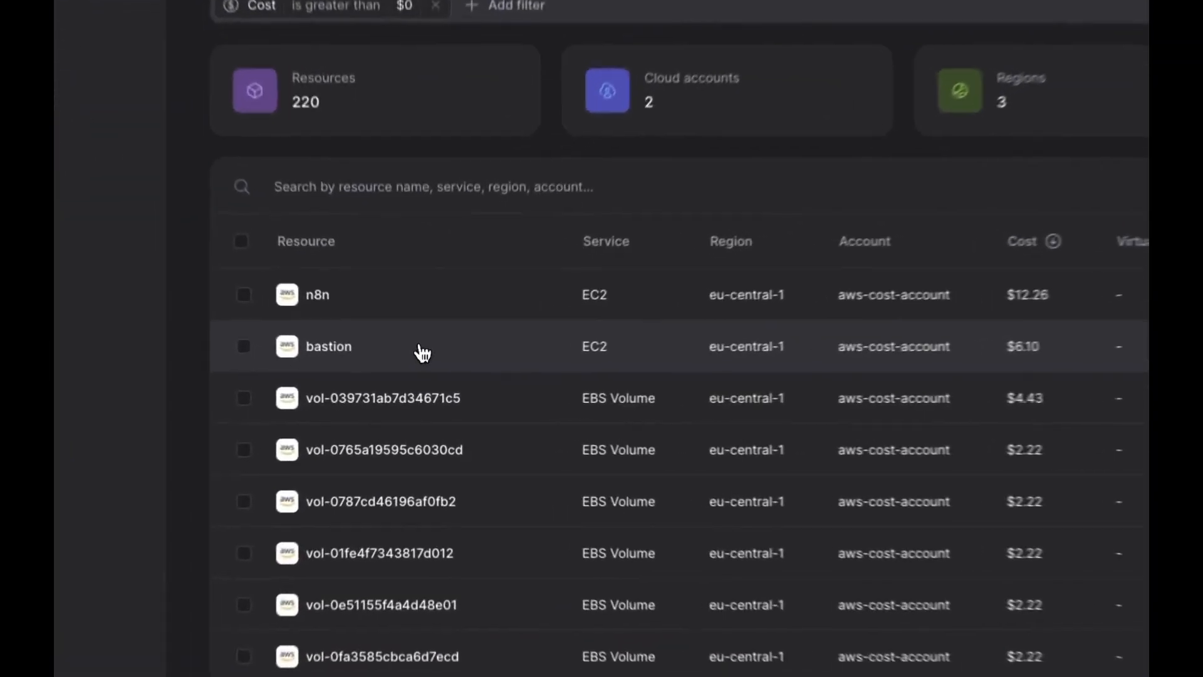
Step: Open the details of the bastion EC2 instance, examine its cost information, and close them
{"action": "left_click", "coordinate": [421, 382]}
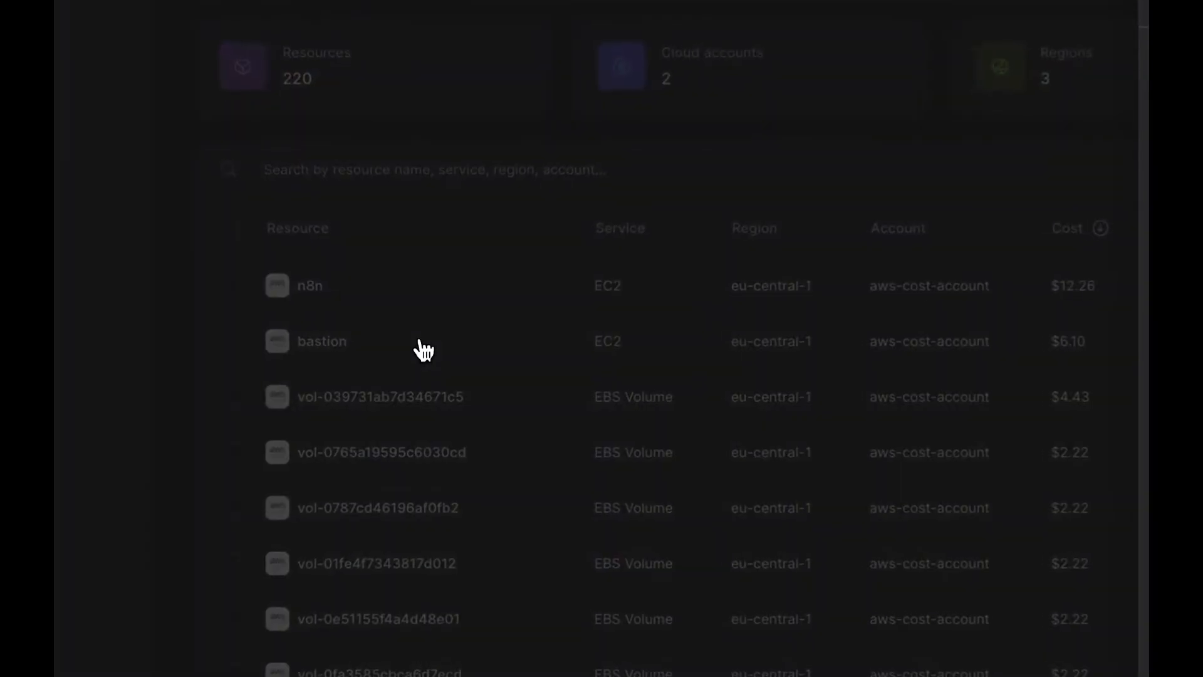
{"action": "left_click", "coordinate": [821, 280]}
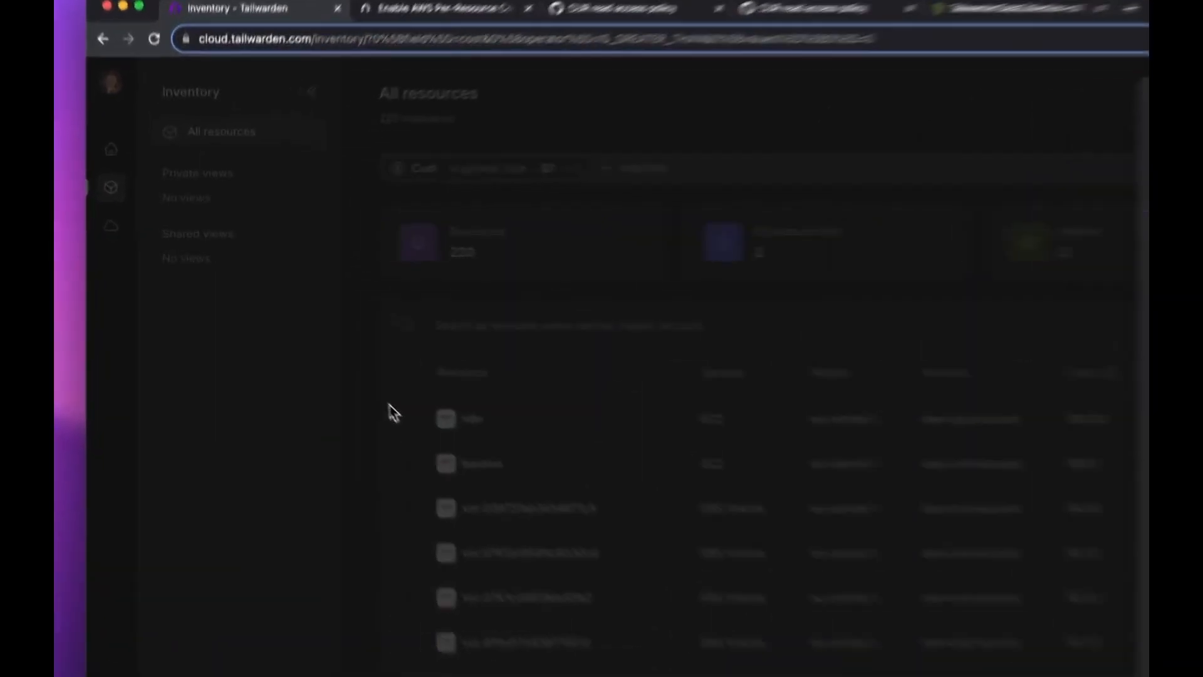
{"action": "left_click", "coordinate": [294, 346]}
Step: Add a second inventory filter where the cloud service is Lambda
{"action": "scroll", "coordinate": [300, 346], "scroll_direction": "down", "scroll_amount": 1}
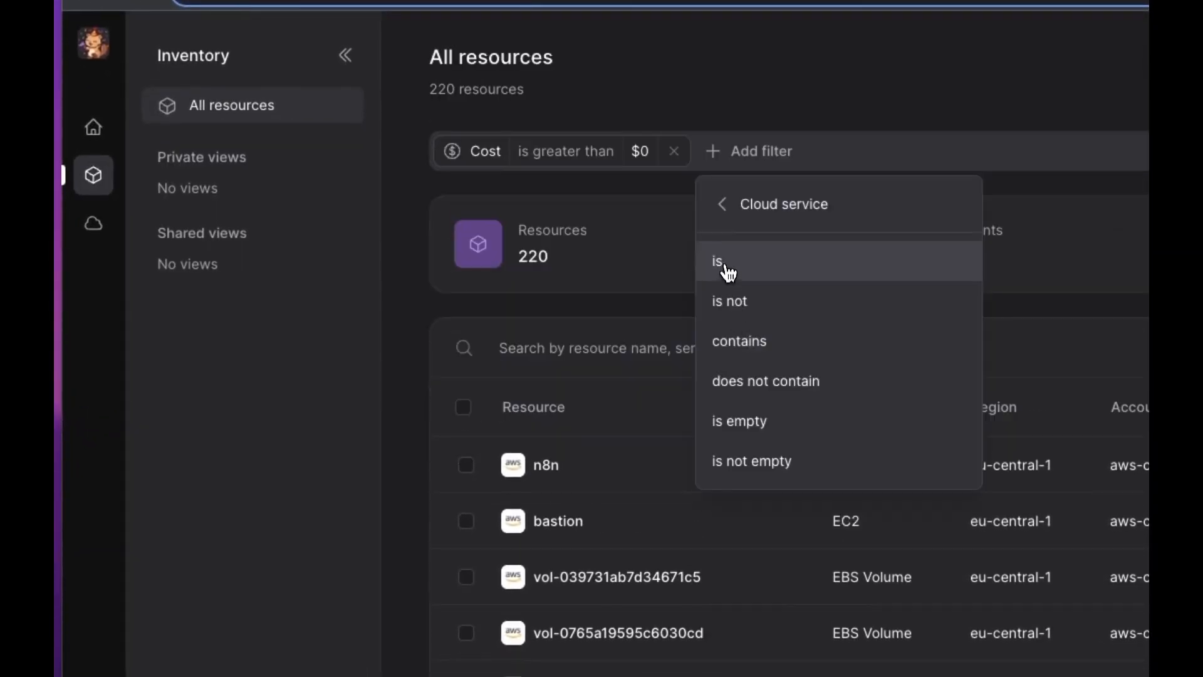
{"action": "left_click", "coordinate": [724, 266]}
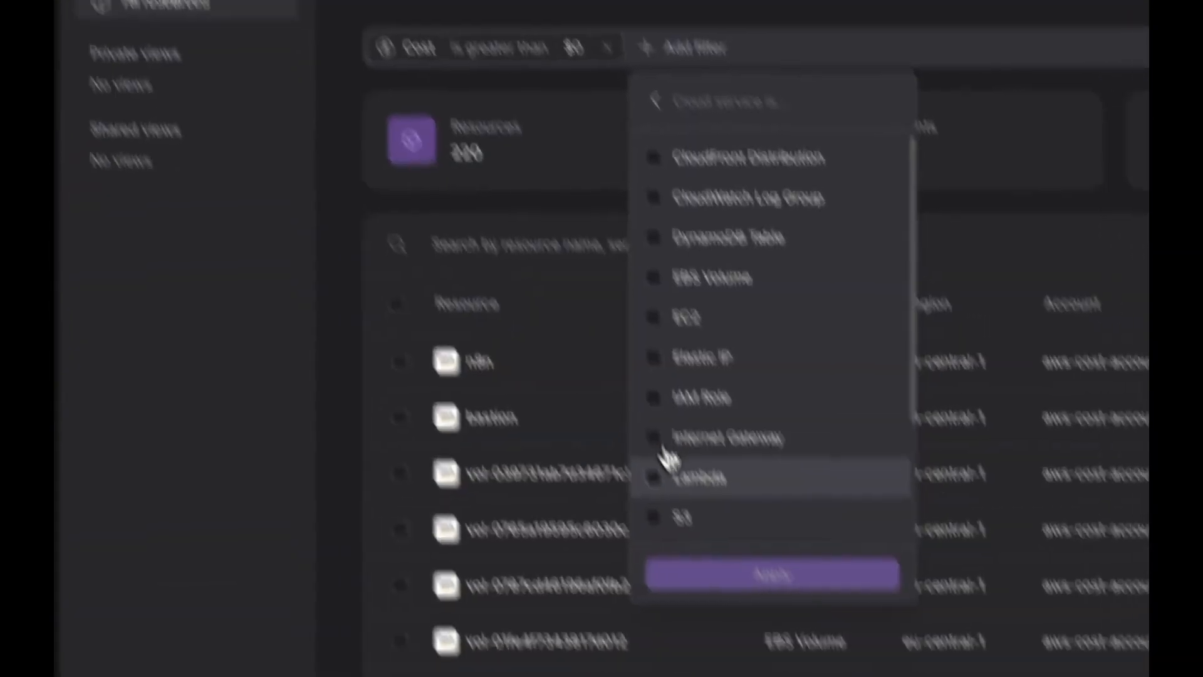
{"action": "left_click", "coordinate": [720, 580]}
{"action": "left_click", "coordinate": [665, 439]}
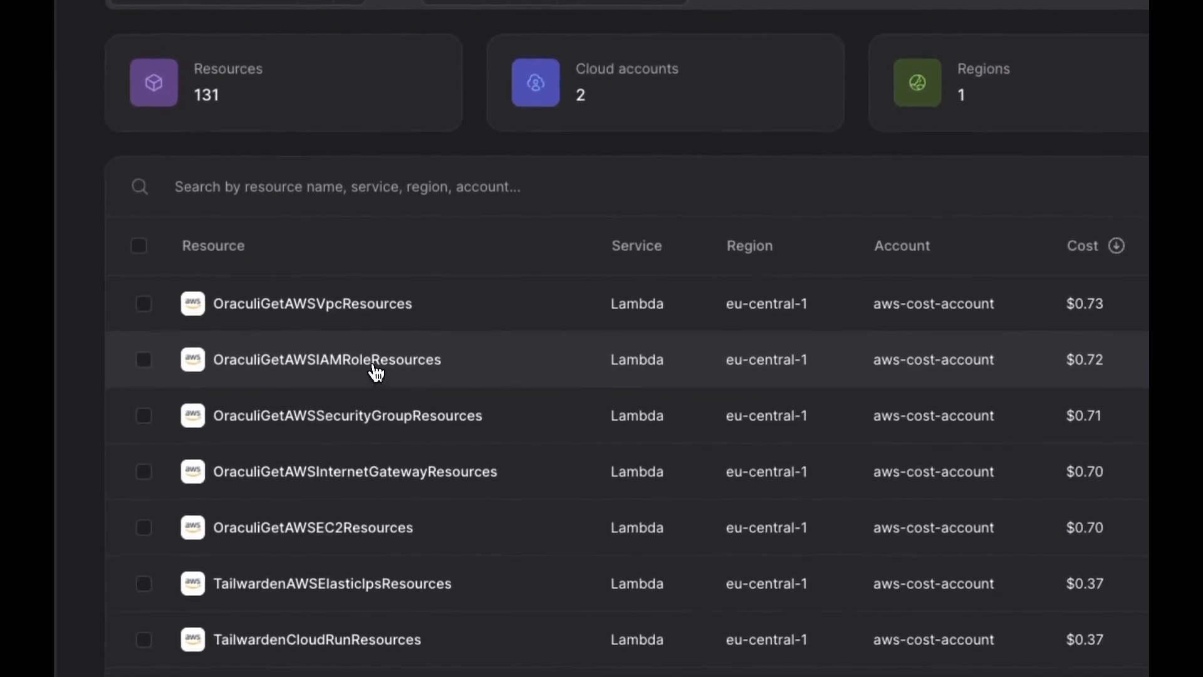
Step: Open the OraculiGetAWSIAMRoleResources Lambda details, view its cost chart by day, and close them
{"action": "left_click", "coordinate": [373, 395]}
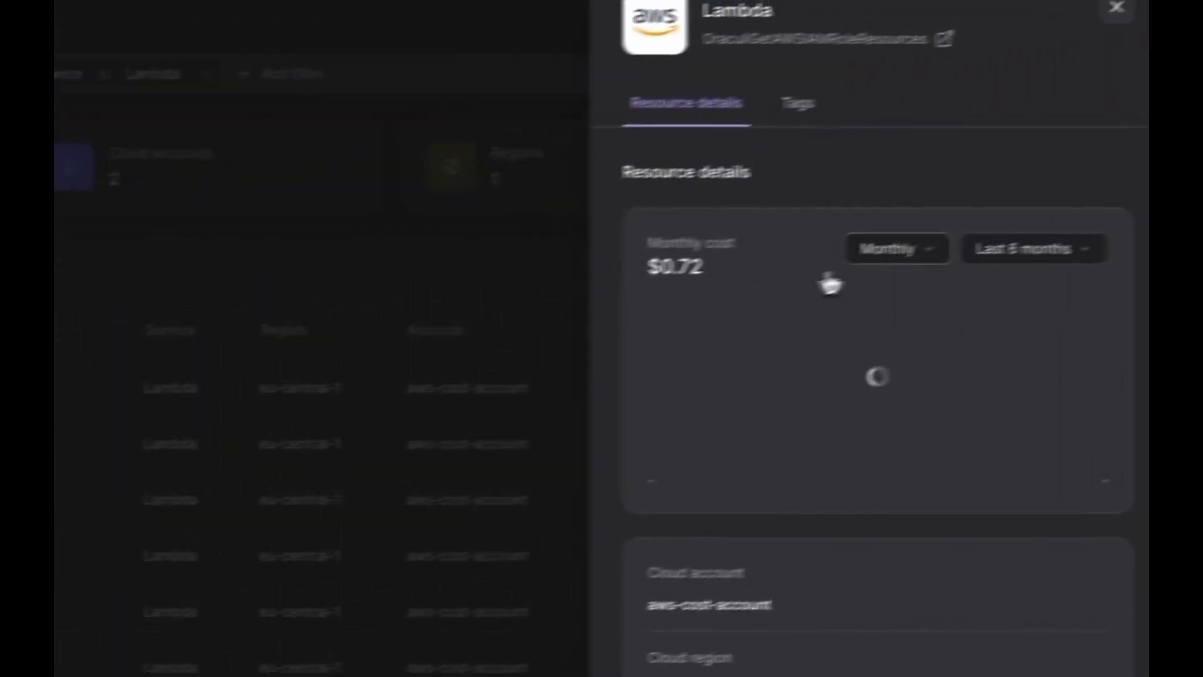
{"action": "left_click", "coordinate": [893, 249]}
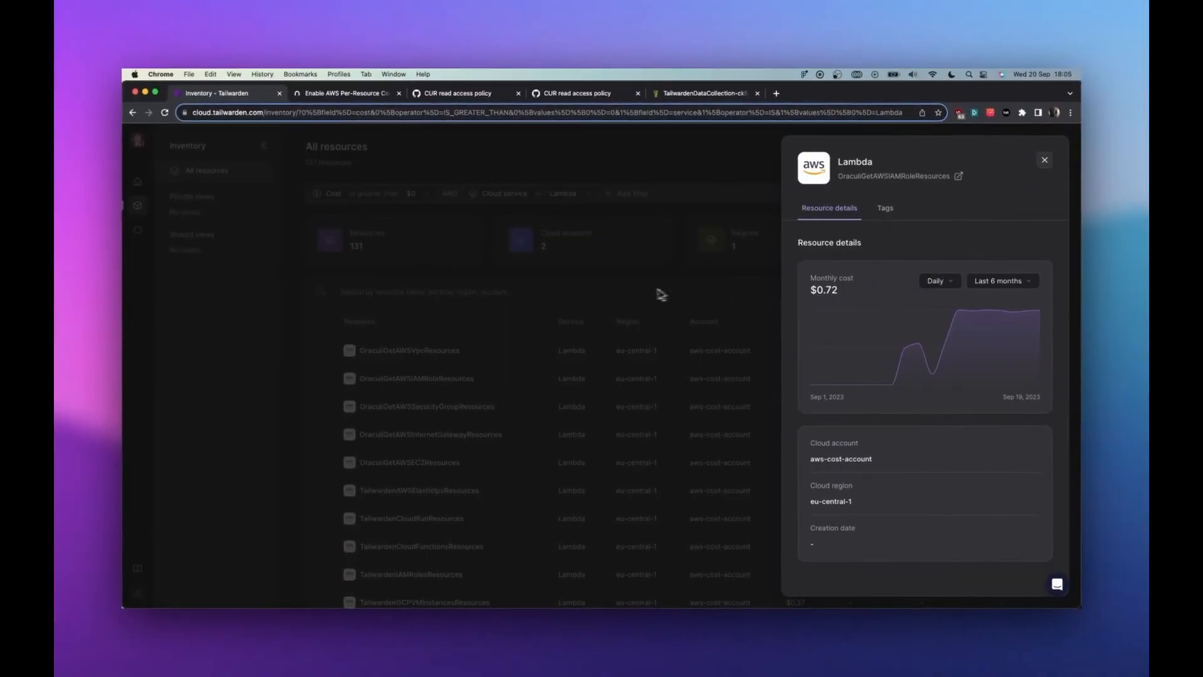
{"action": "left_click", "coordinate": [638, 295]}
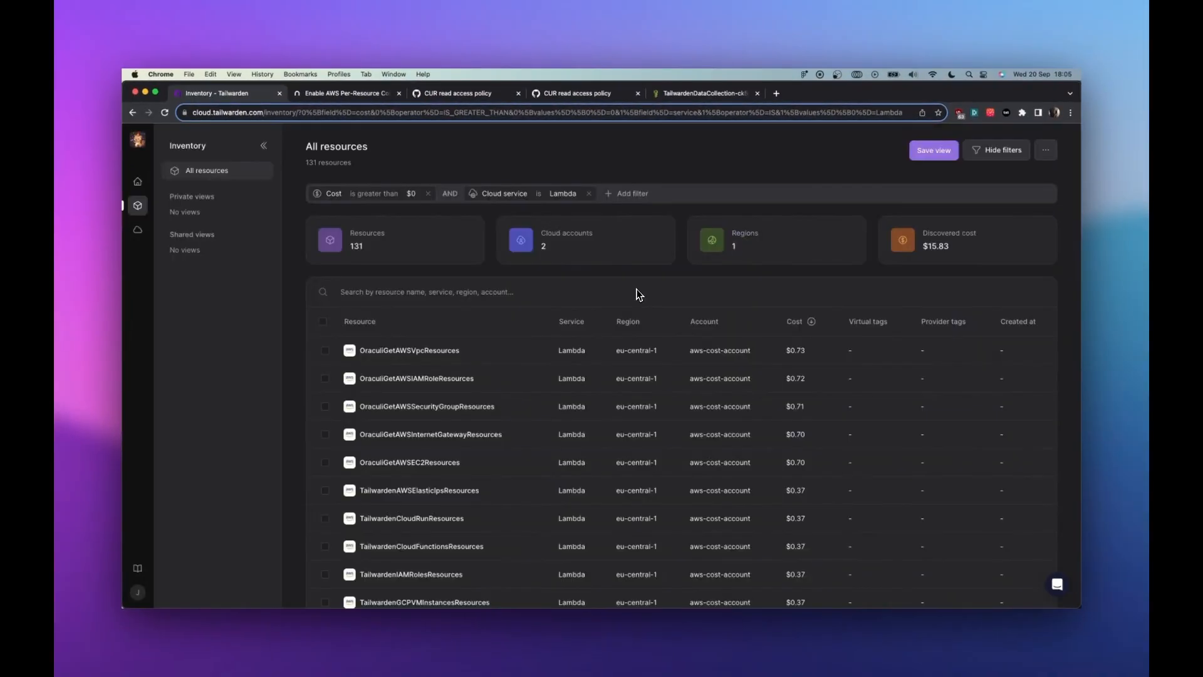